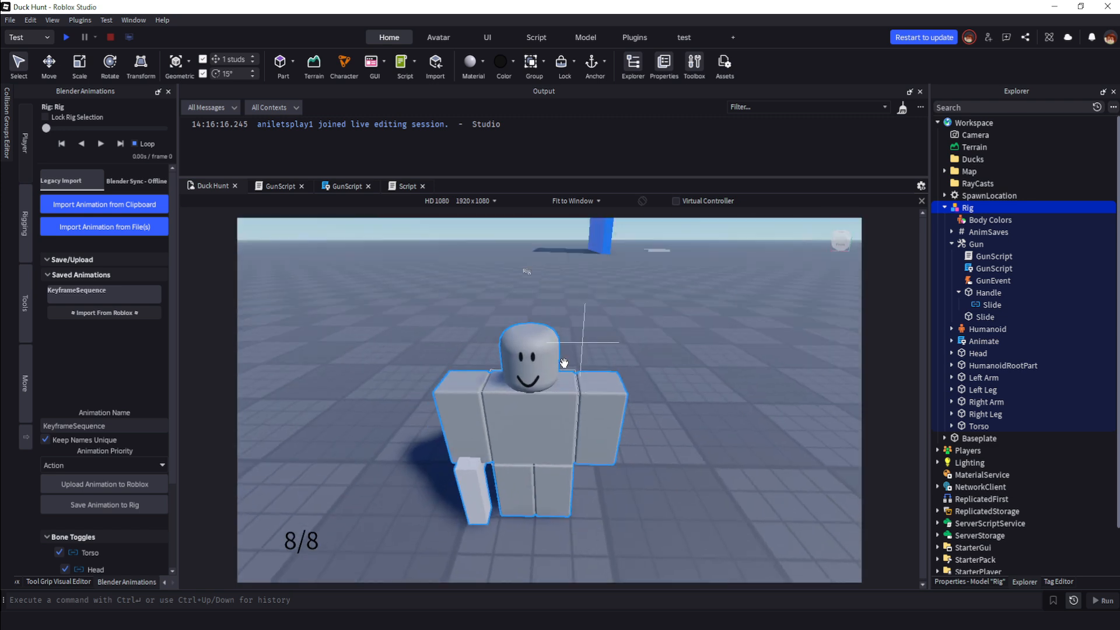
Step: Examine the Gun tool on the Rig and the Slide Motor6D inside its Handle from several angles
left_click(976, 243)
key("f")
right_click_drag(531, 399, 531, 399)
scroll(531, 398, "down", 3)
scroll(530, 400, "up", 2)
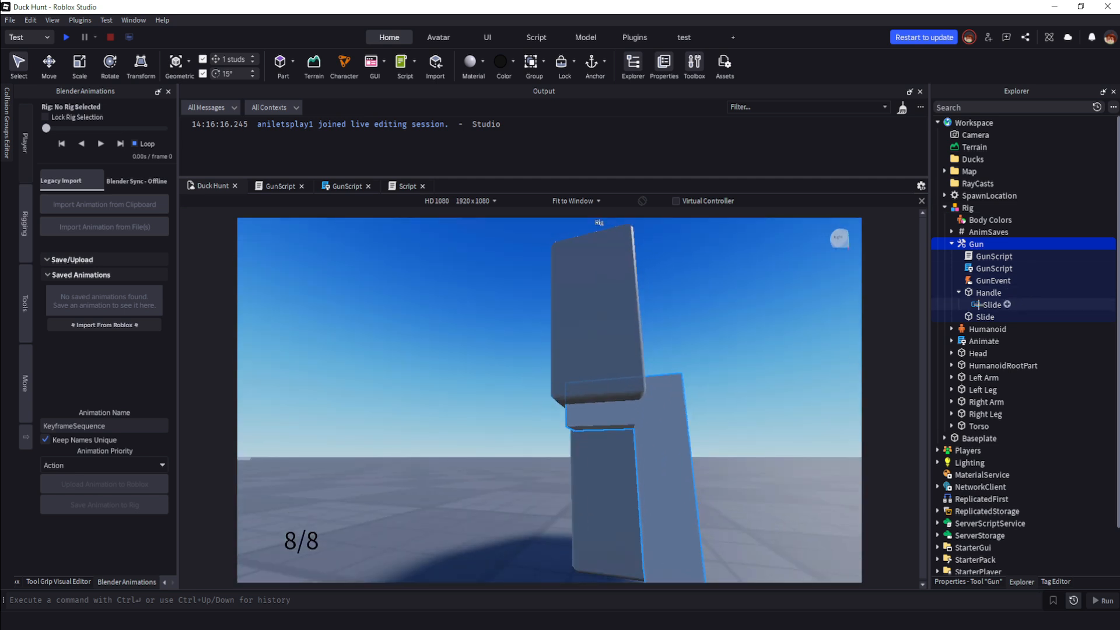
left_click(979, 304)
right_click_drag(818, 303, 818, 303)
scroll(819, 302, "up", 2)
scroll(818, 302, "down", 3)
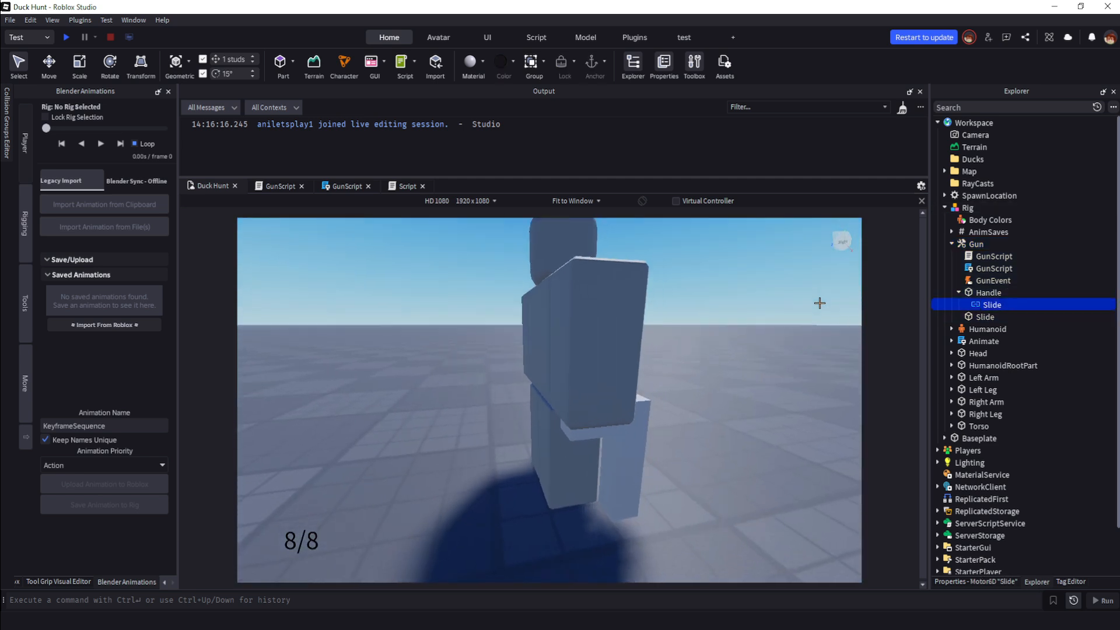
right_click_drag(747, 322, 747, 321)
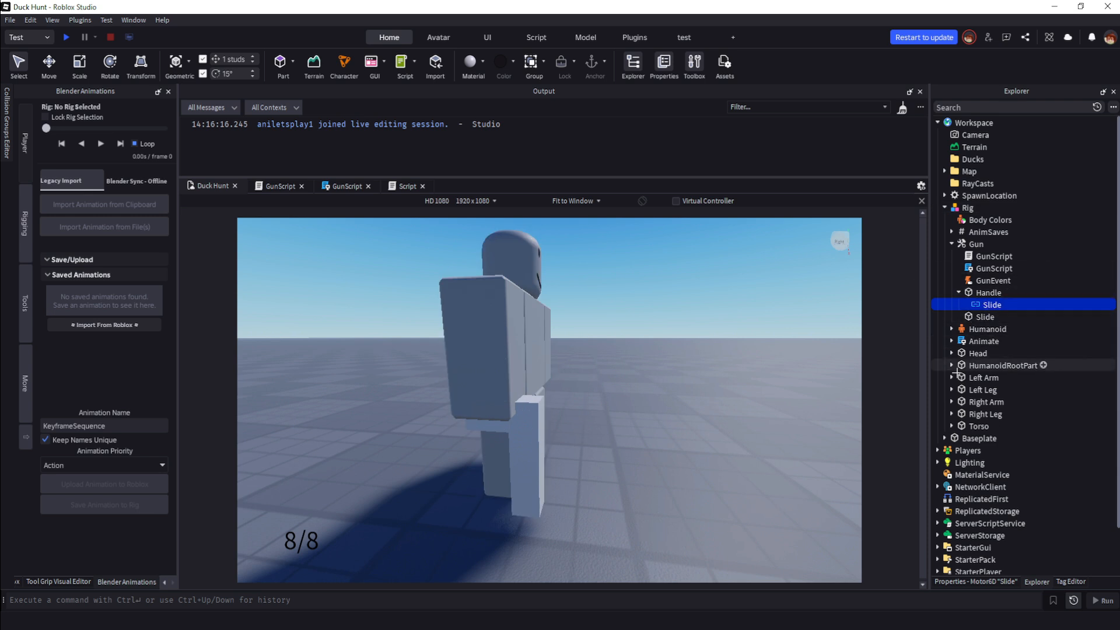
Step: Inspect the properties of the Handle Motor6D inside the Rig's Right Arm, including its Part0 and Part1
left_click(952, 402)
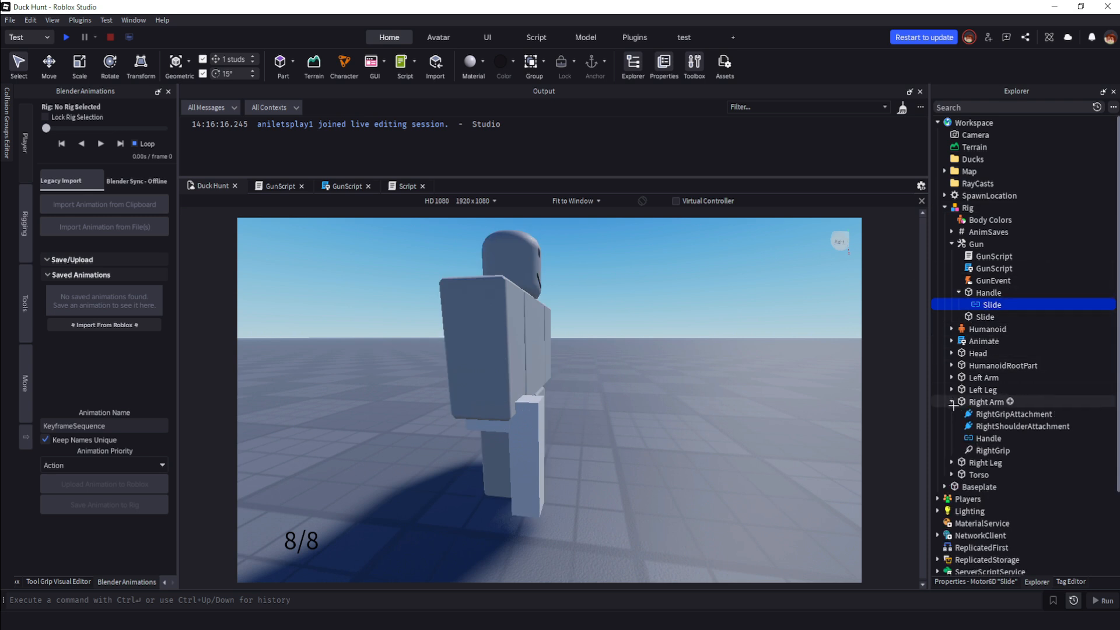
left_click(986, 438)
left_click(1007, 581)
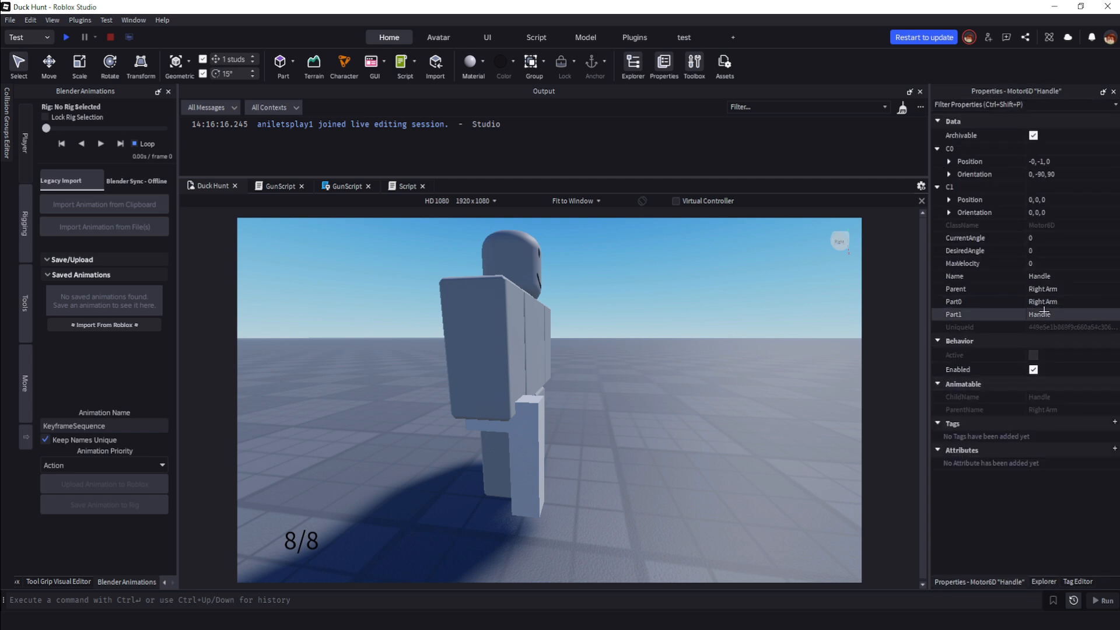
left_click(1045, 581)
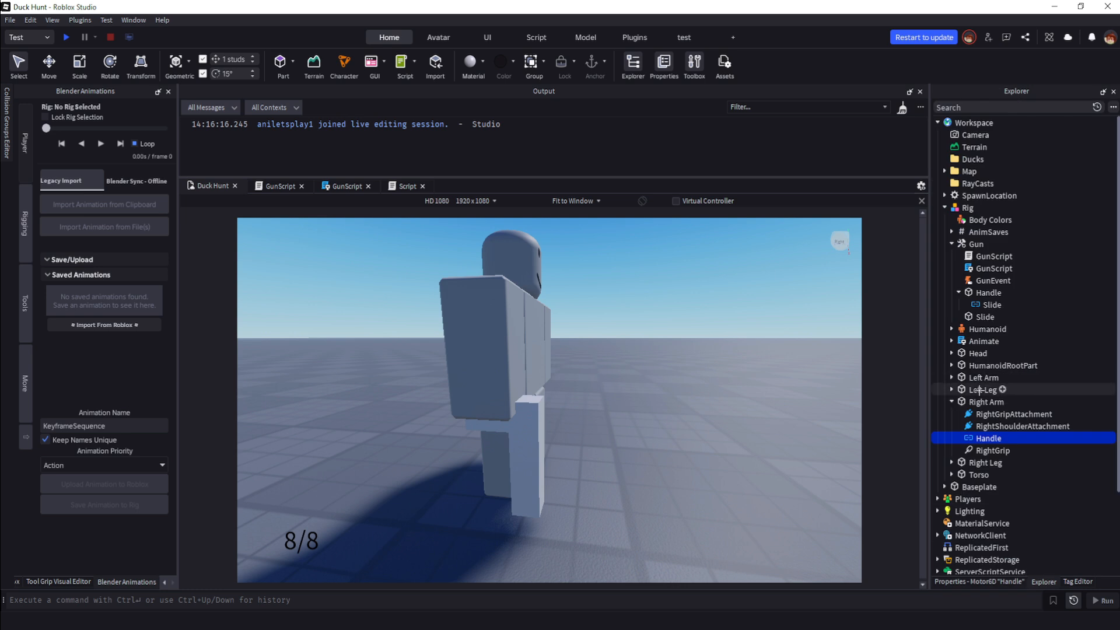
left_click(1007, 582)
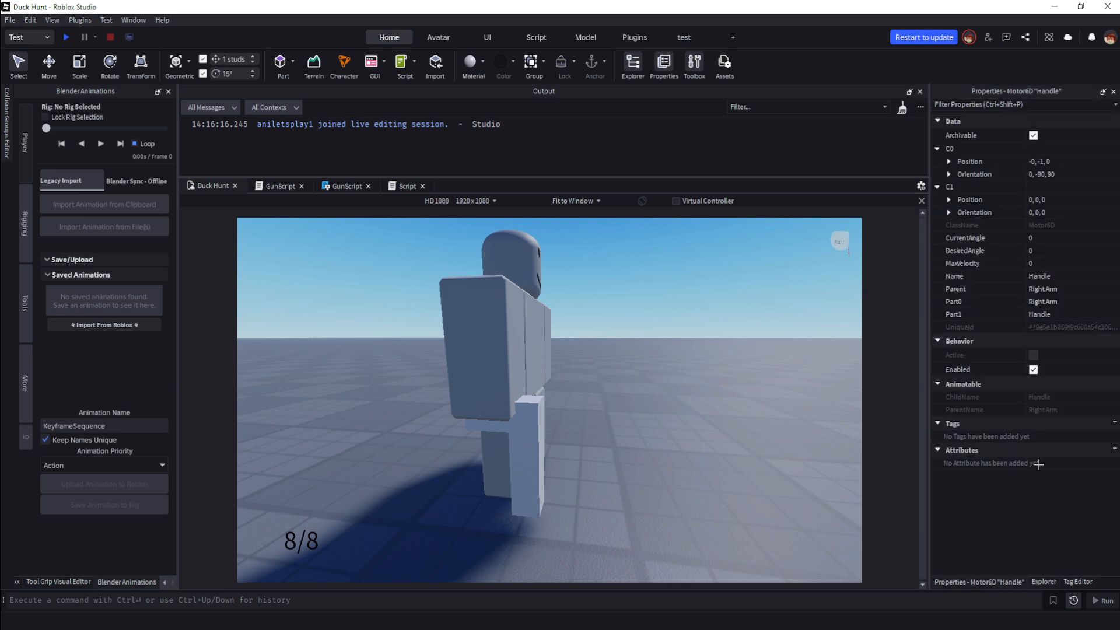
left_click(1044, 581)
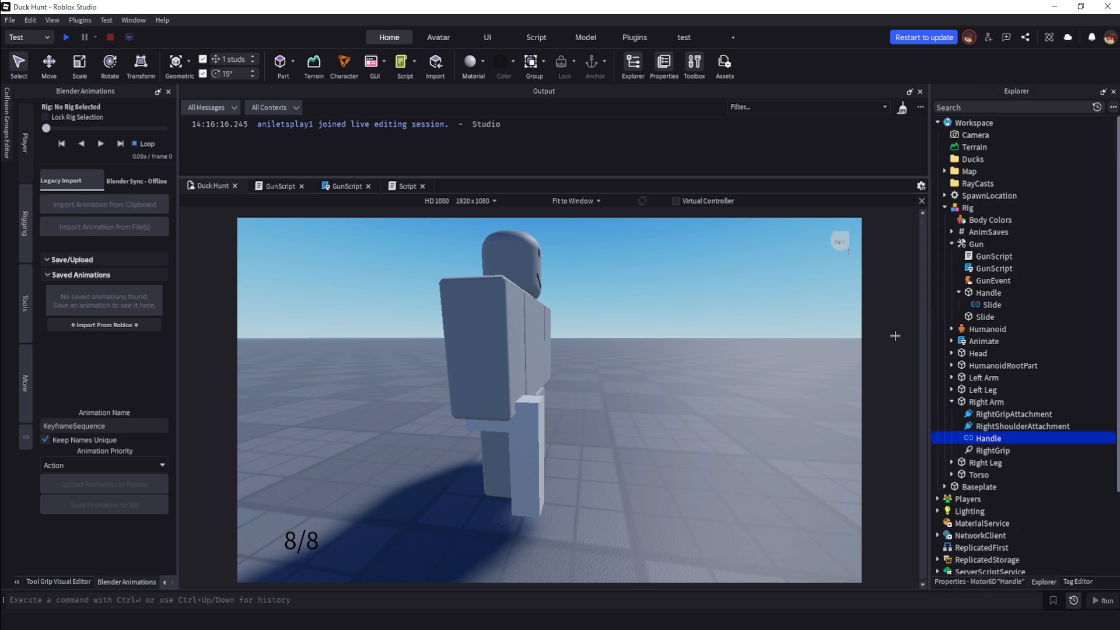
Step: Start editing the Rig with the Edit Rig plugin and search the Creator Store plugins for "rigedit lite"
left_click(622, 35)
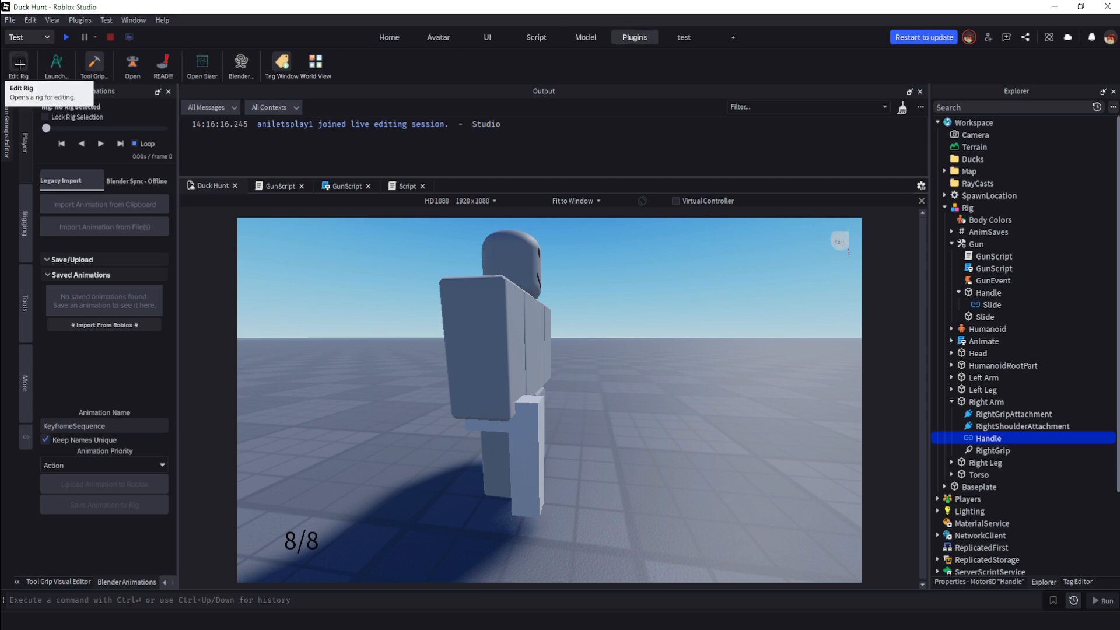
left_click(19, 61)
left_click(22, 582)
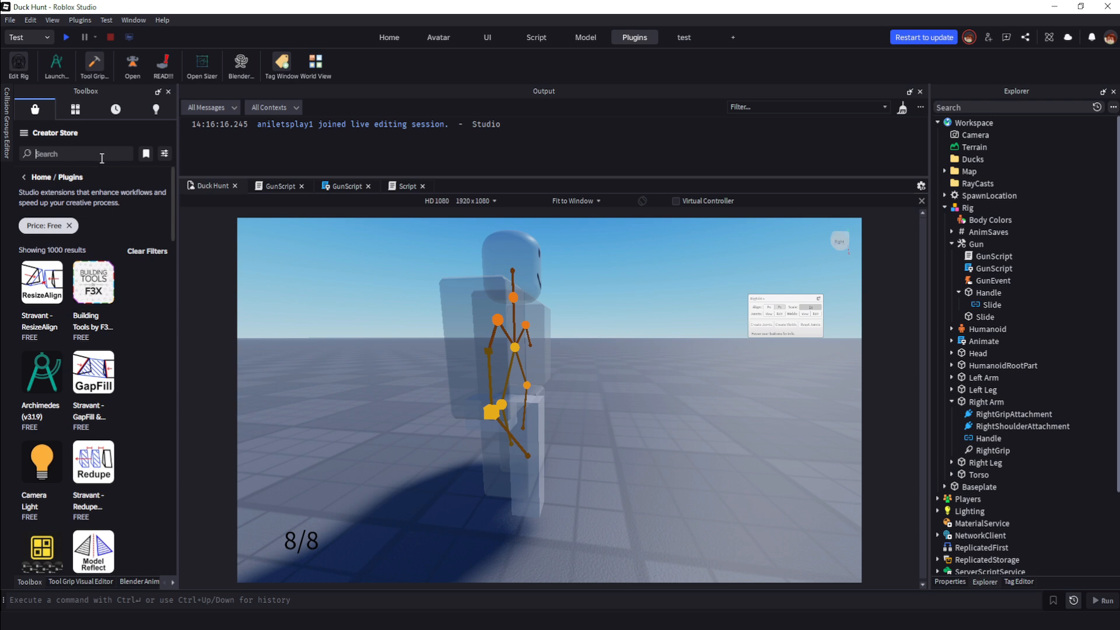
type("rigedit lite")
key("Return")
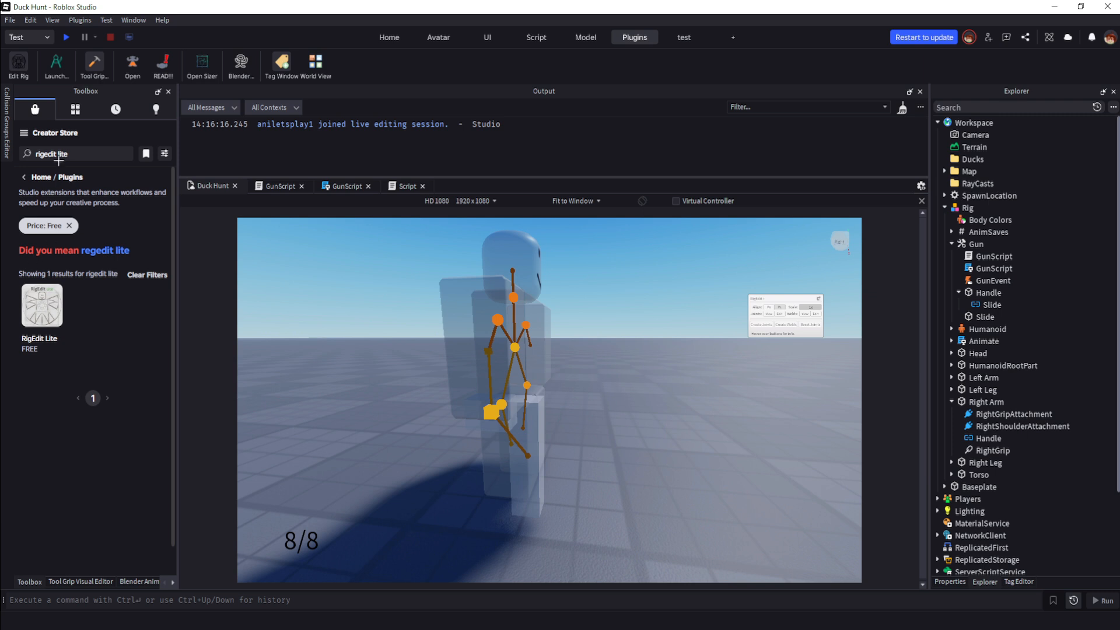
left_click(22, 155)
key("BackSpace")
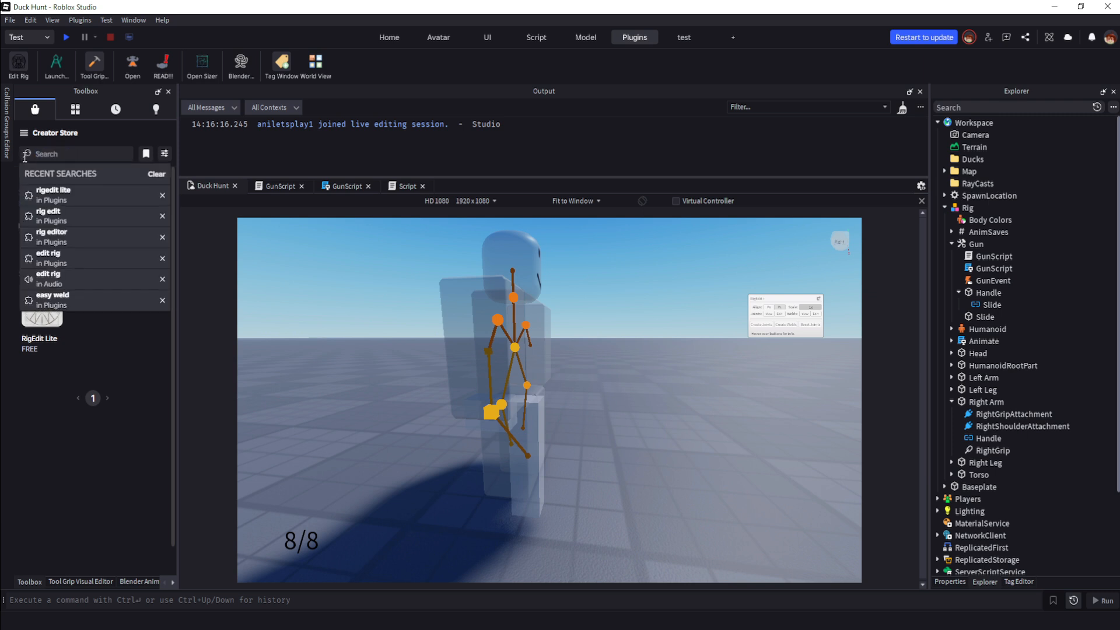
left_click(35, 113)
Step: Close the device emulation view and place the RigEdit window beside the rig
right_click_drag(661, 288, 658, 290)
left_click_drag(784, 300, 733, 305)
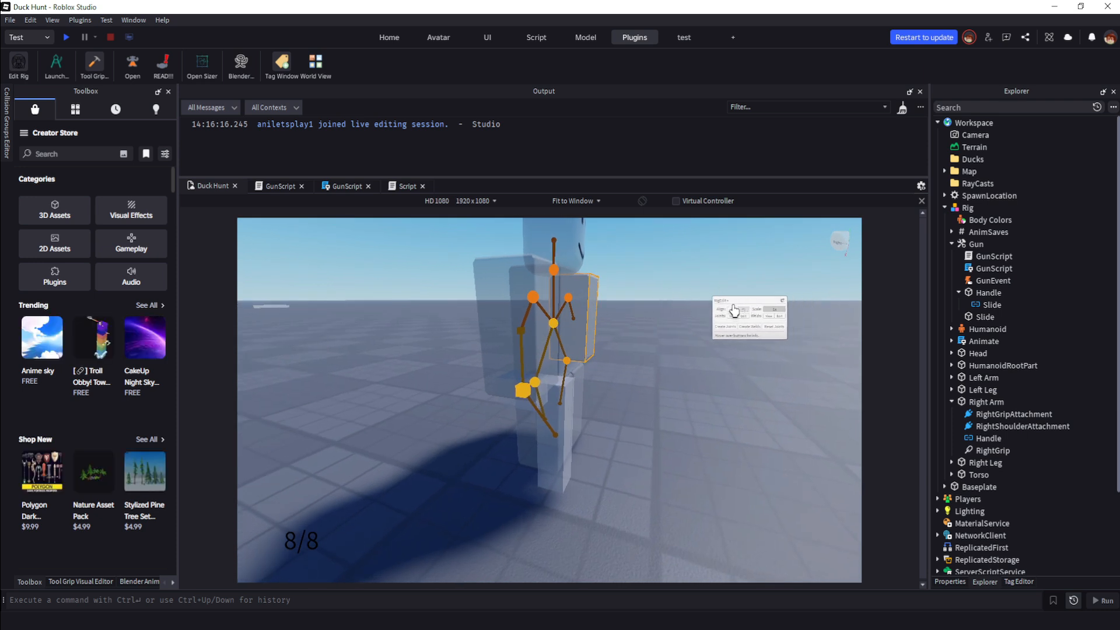
left_click(922, 201)
left_click_drag(704, 347, 674, 315)
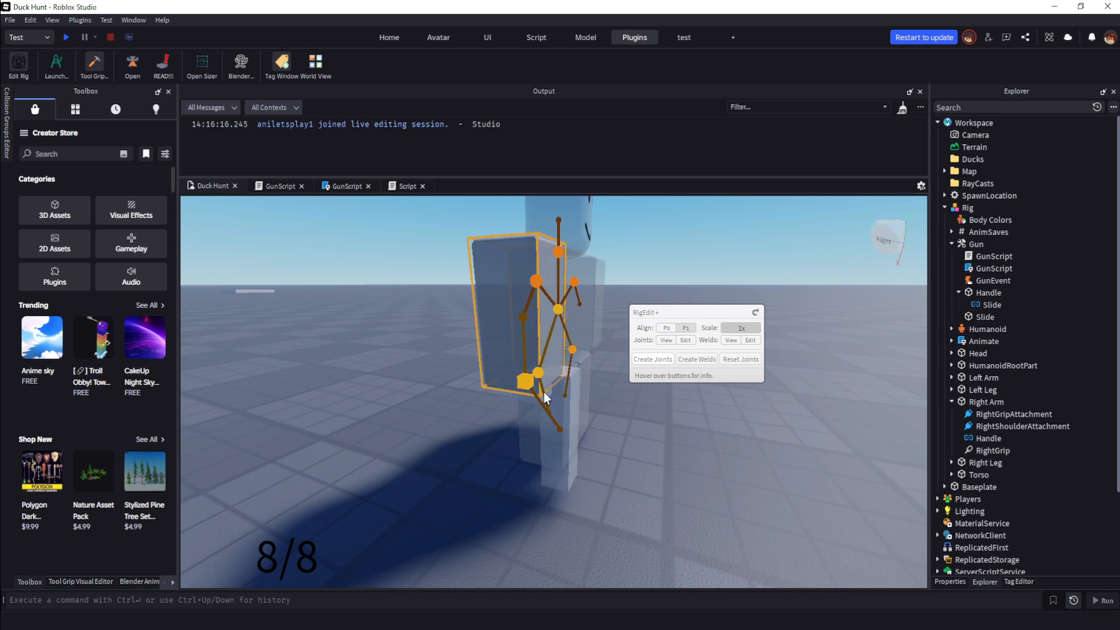
Step: Try creating a joint from the Right Arm to the gun's Handle with RigEdit, undo it and exit rig editing
left_click(499, 291)
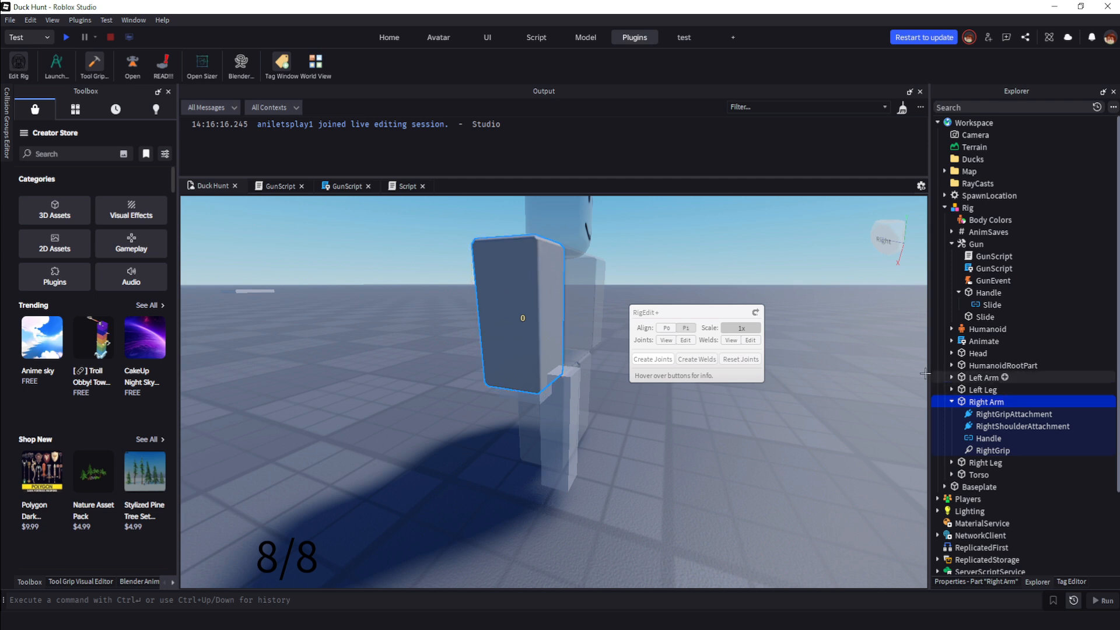
left_click(518, 394, "ctrl")
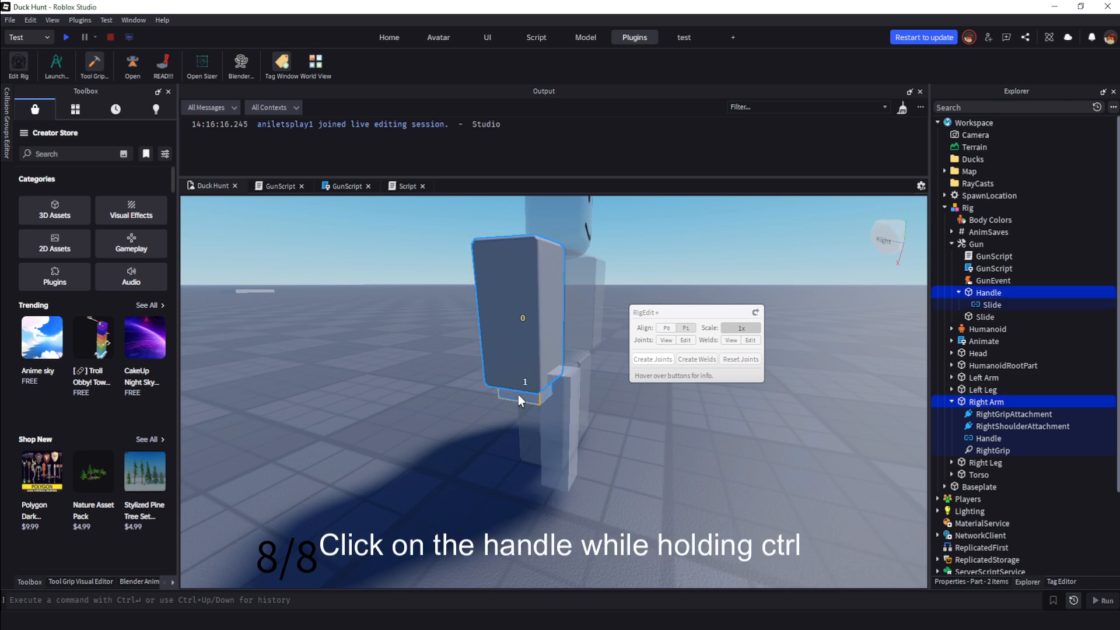
left_click(653, 358)
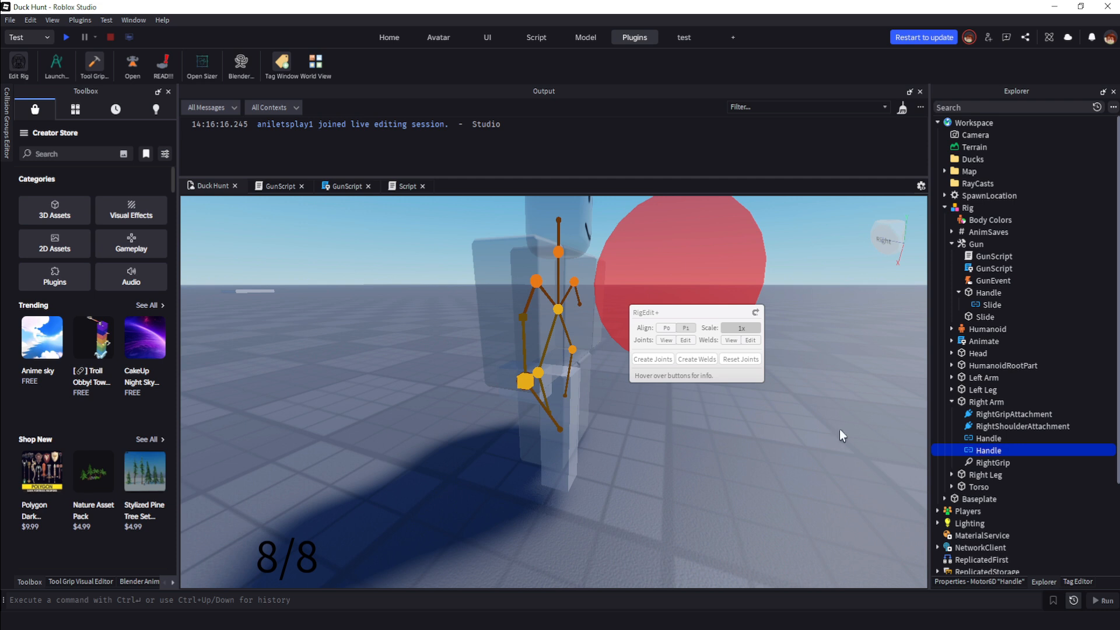
key("ctrl+z")
left_click(756, 314)
left_click(520, 327)
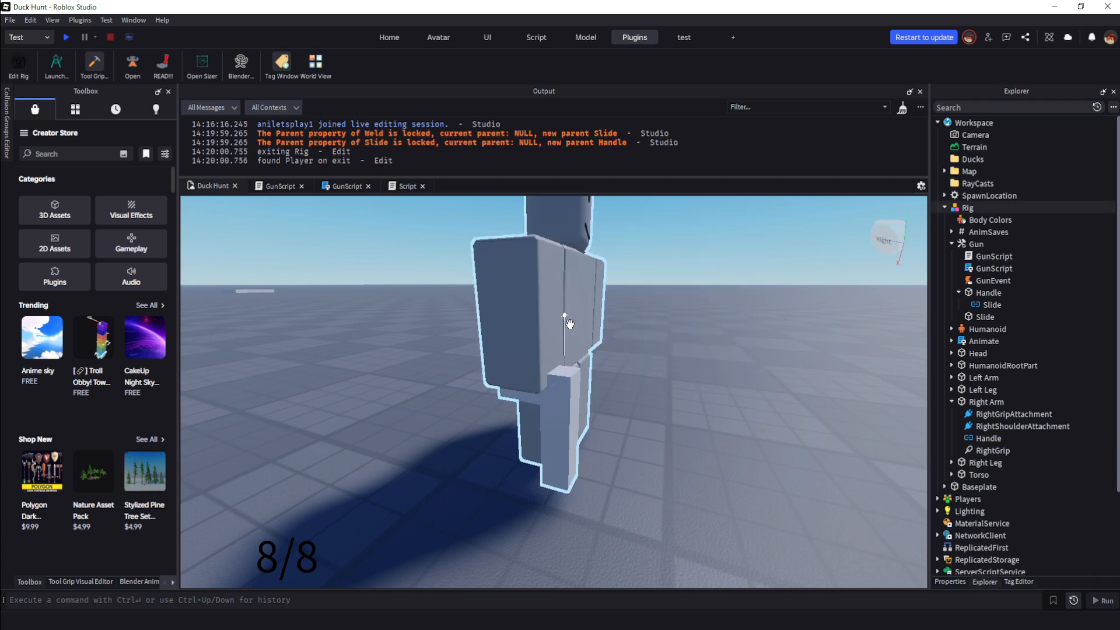
Step: Select the Rig and examine the gun attached to its right arm up close and from the front
right_click_drag(570, 324, 612, 316)
key("a")
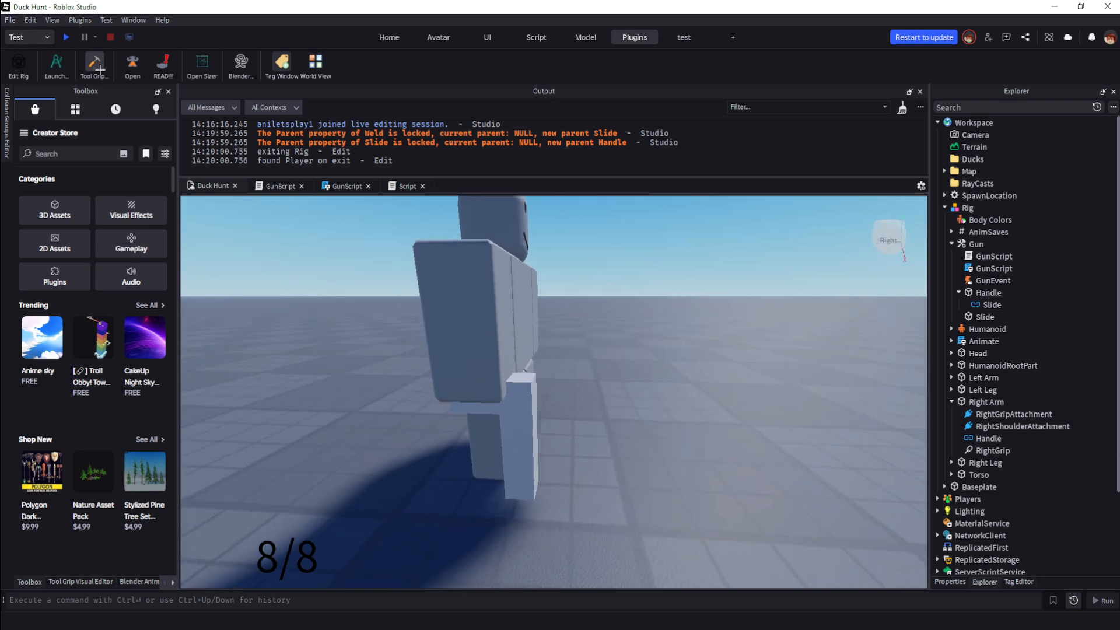
left_click(526, 326)
right_click_drag(521, 325, 526, 326)
key("w")
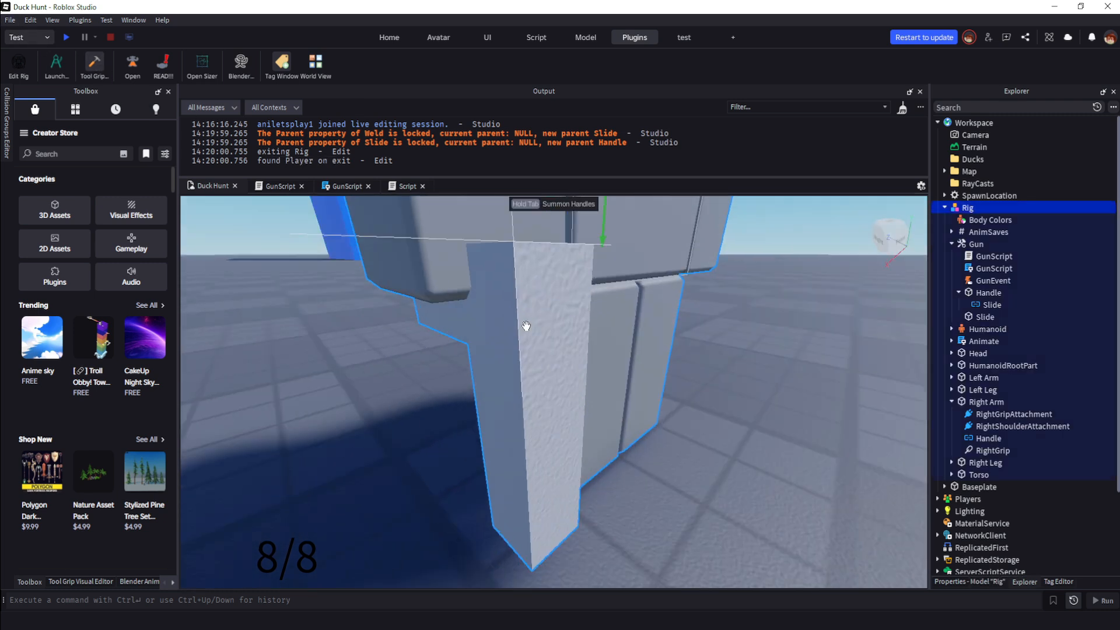
key("s")
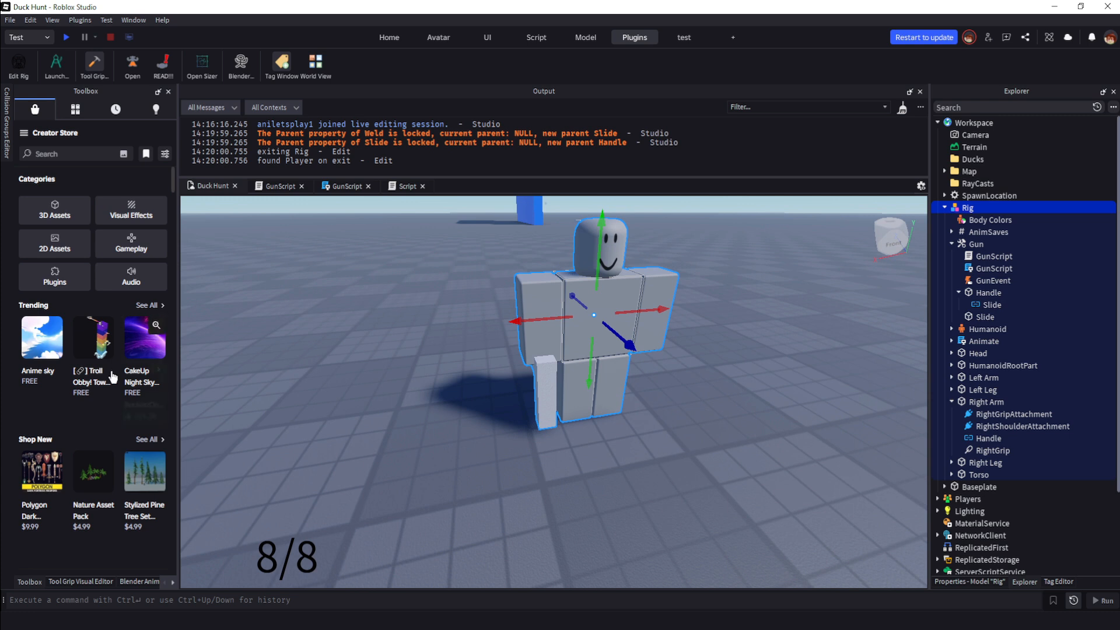
Step: Show My Plugins in the Toolbox inventory and view the Blender Animations plugin in the browser
left_click(75, 109)
left_click(52, 134)
left_click(49, 164)
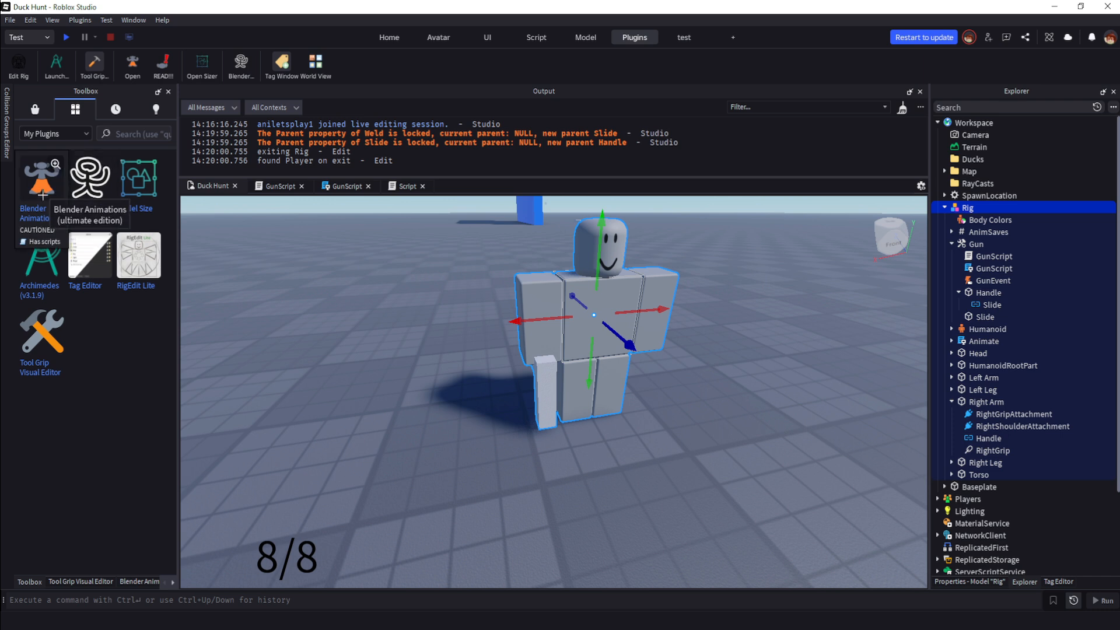
right_click(57, 198)
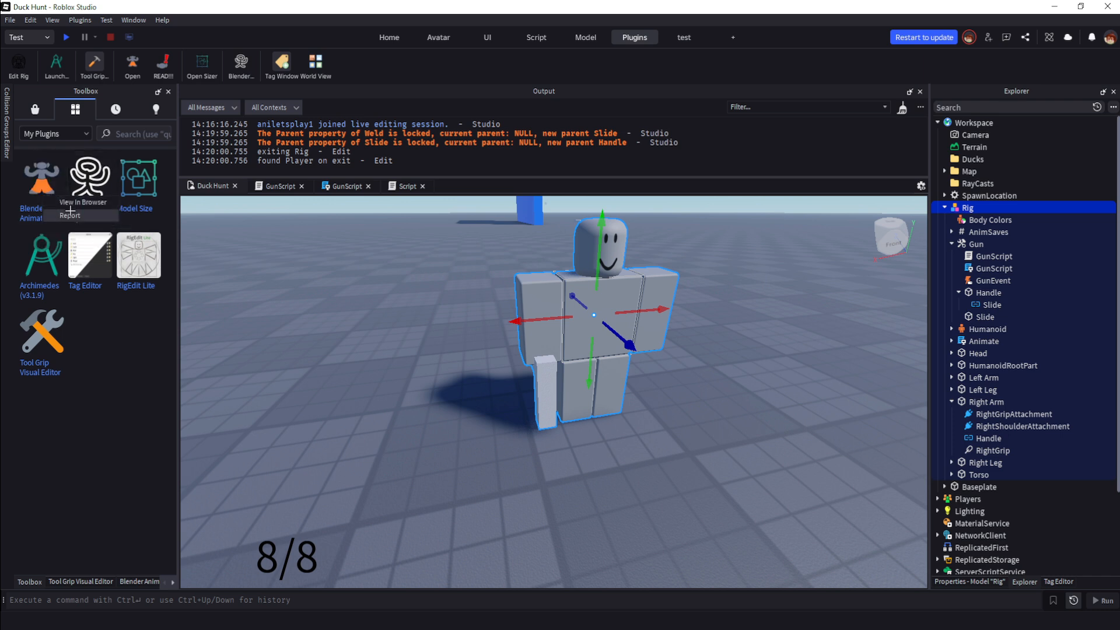
left_click(123, 344)
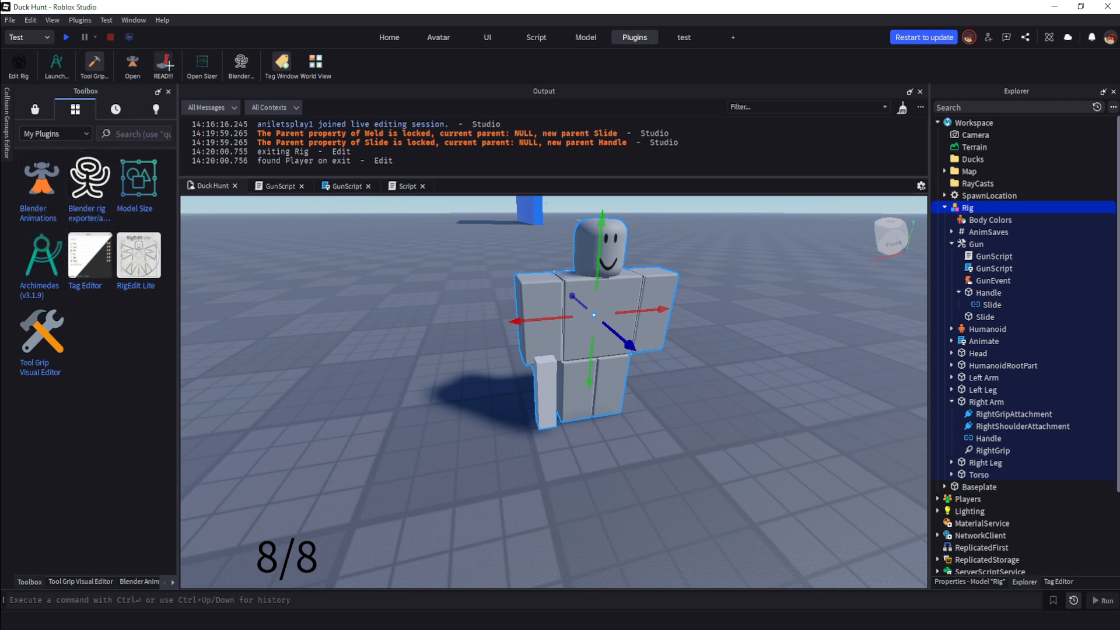
right_click(42, 175)
left_click(82, 182)
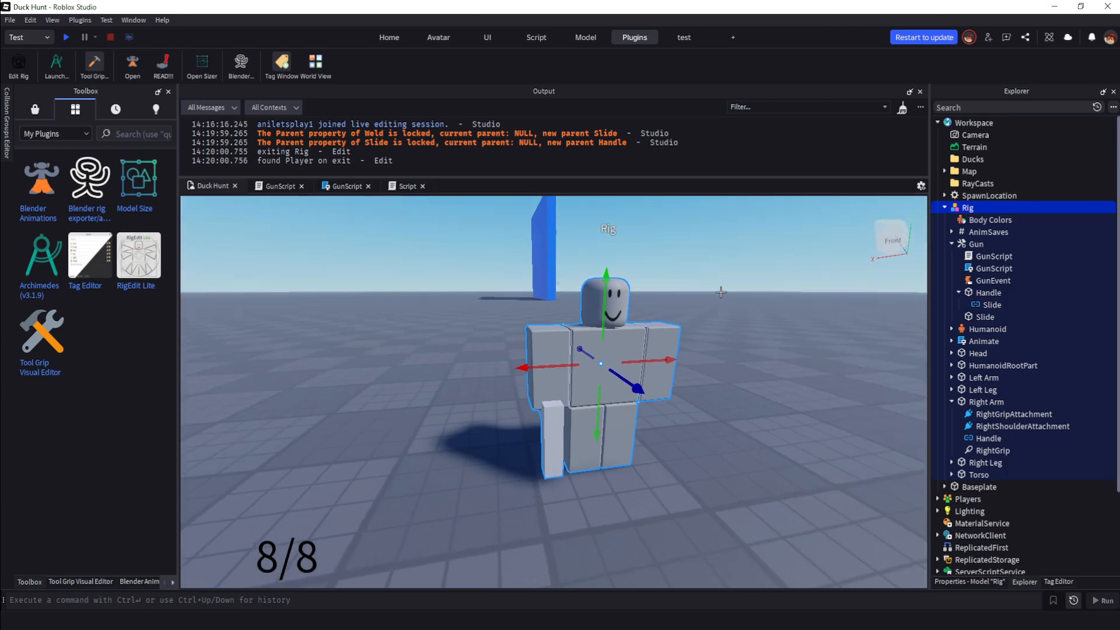
Step: Show the Blender Animations rig export options and examine the gun's Handle part and its Slide Motor6D
right_click_drag(721, 292, 728, 292)
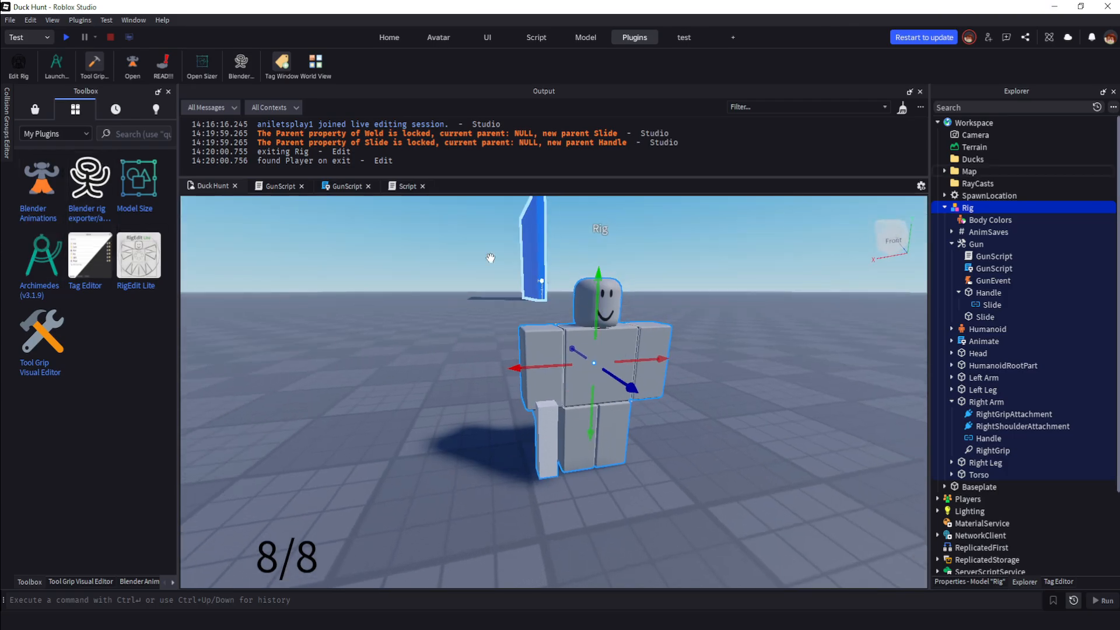
left_click(139, 582)
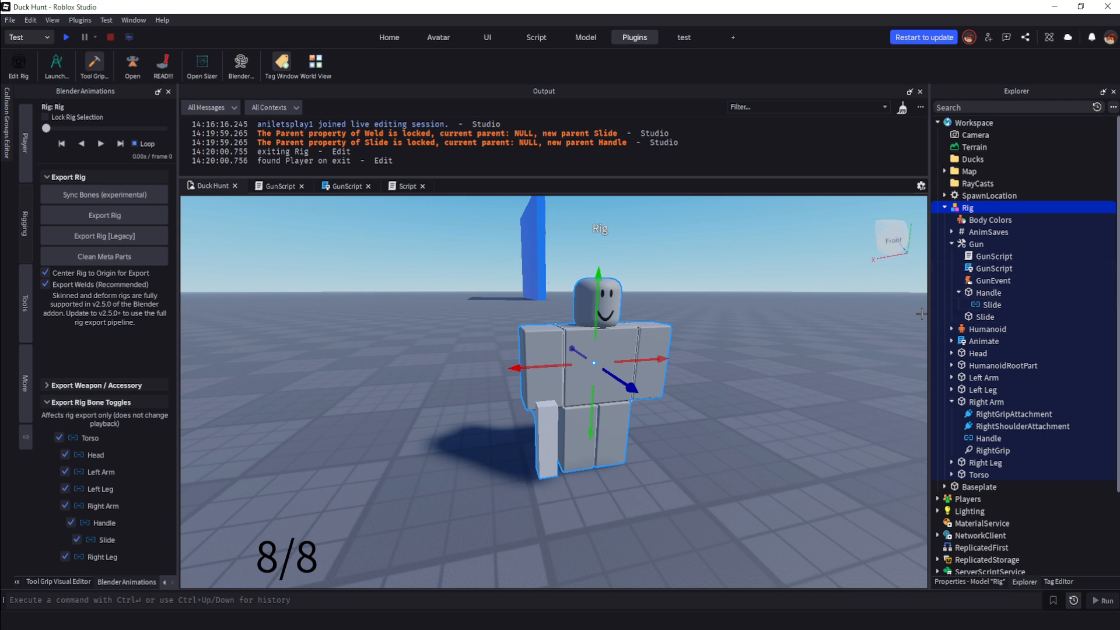
left_click(985, 317)
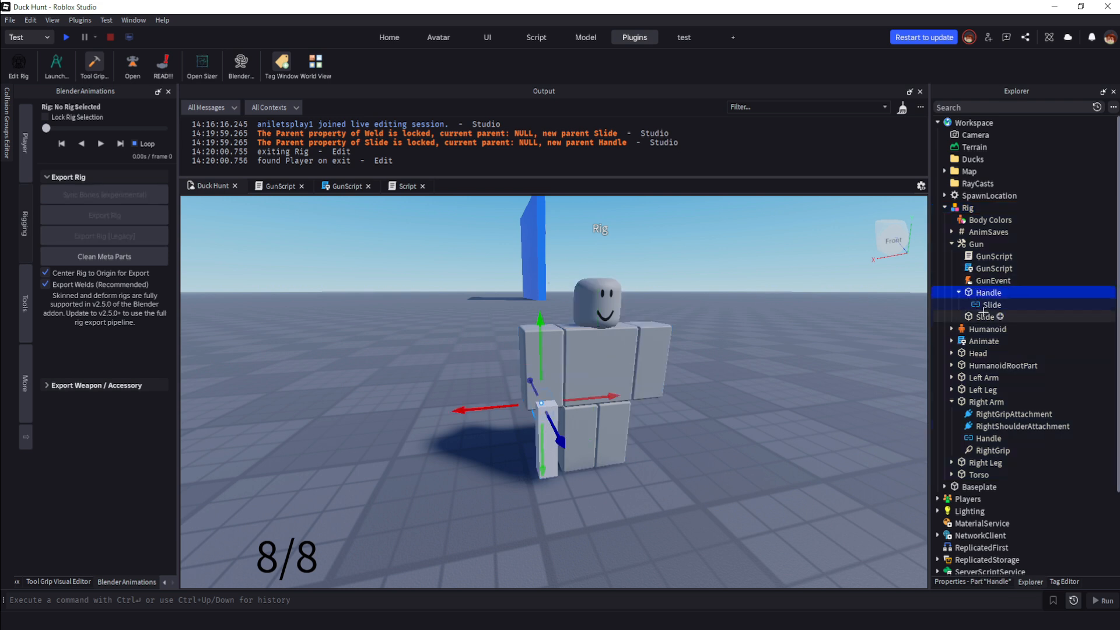
left_click(992, 304)
right_click_drag(738, 315, 677, 321)
key("a")
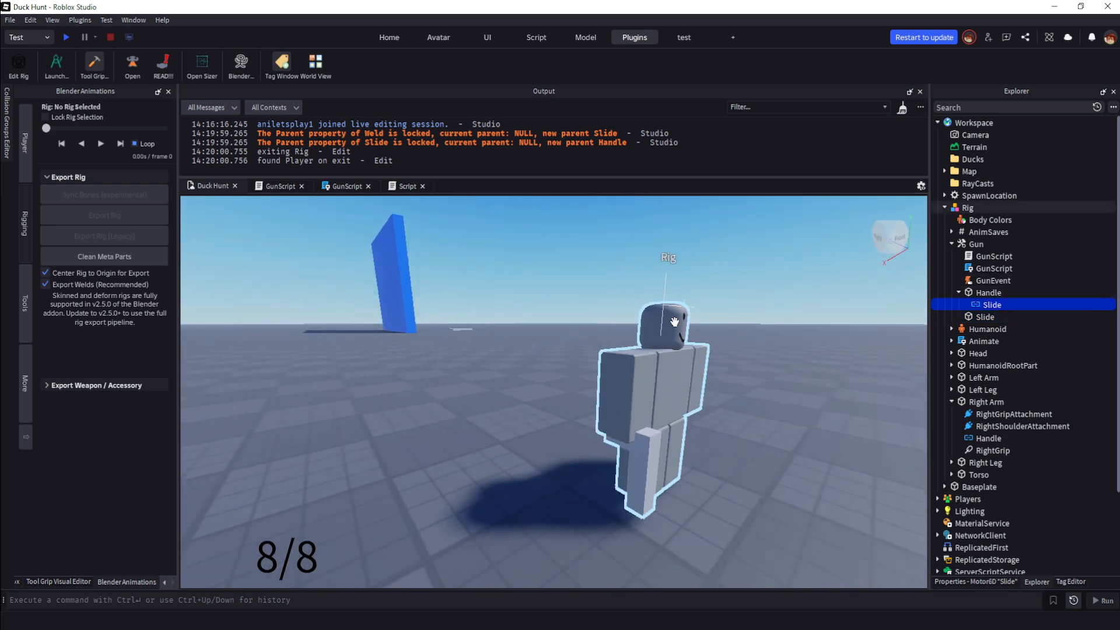
key("d")
Step: Review the properties of the Rig model and its HumanoidRootPart, including the Anchored setting
left_click(590, 344)
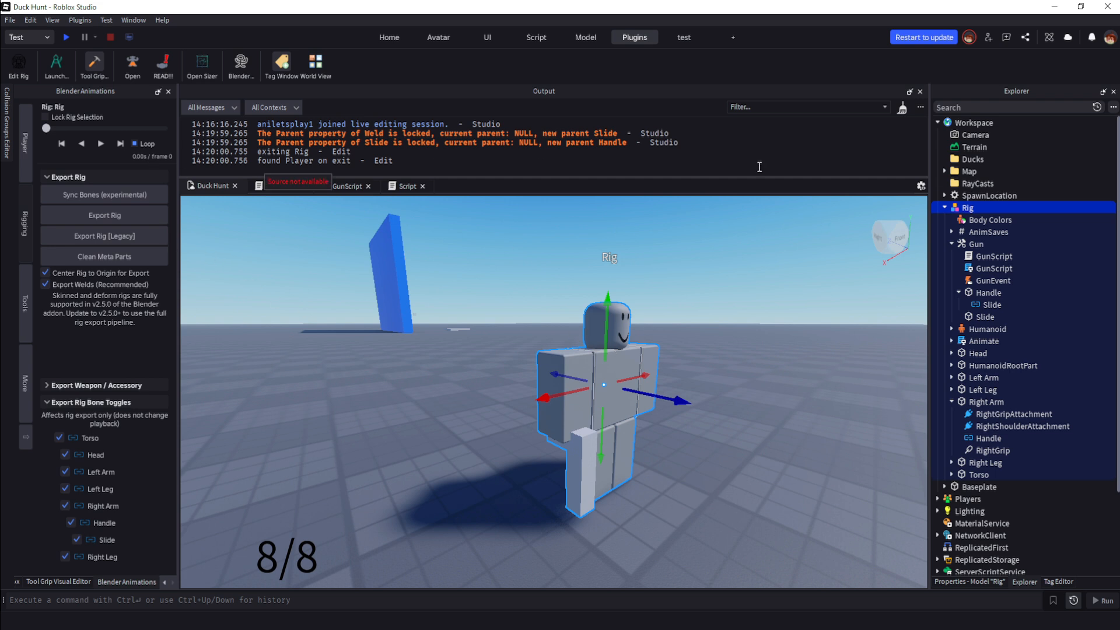
left_click(991, 582)
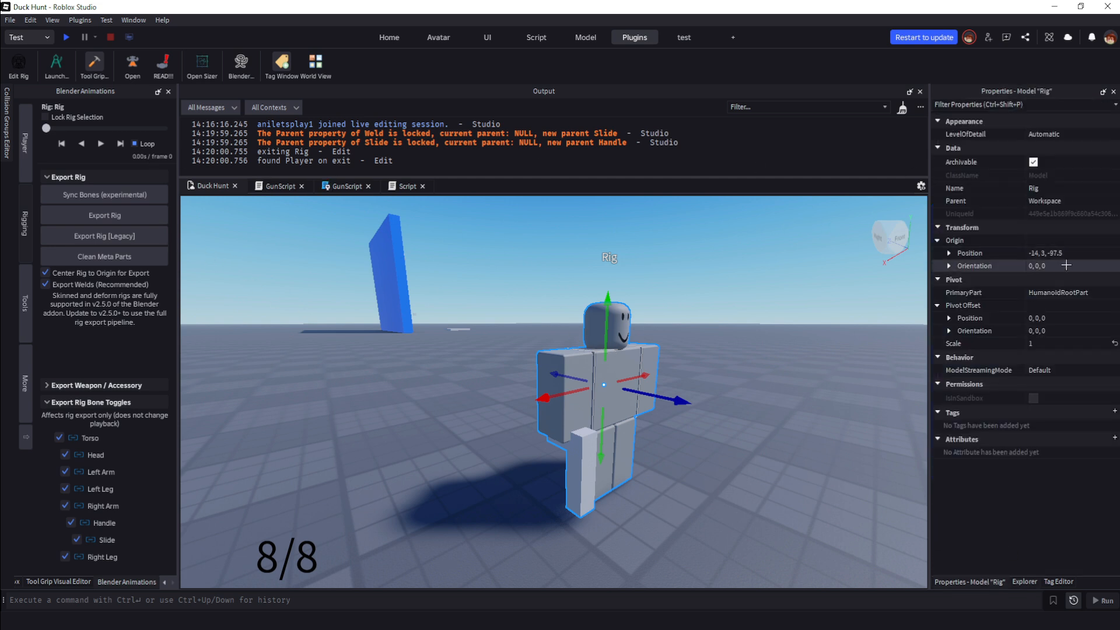
left_click(1068, 582)
left_click(1004, 365)
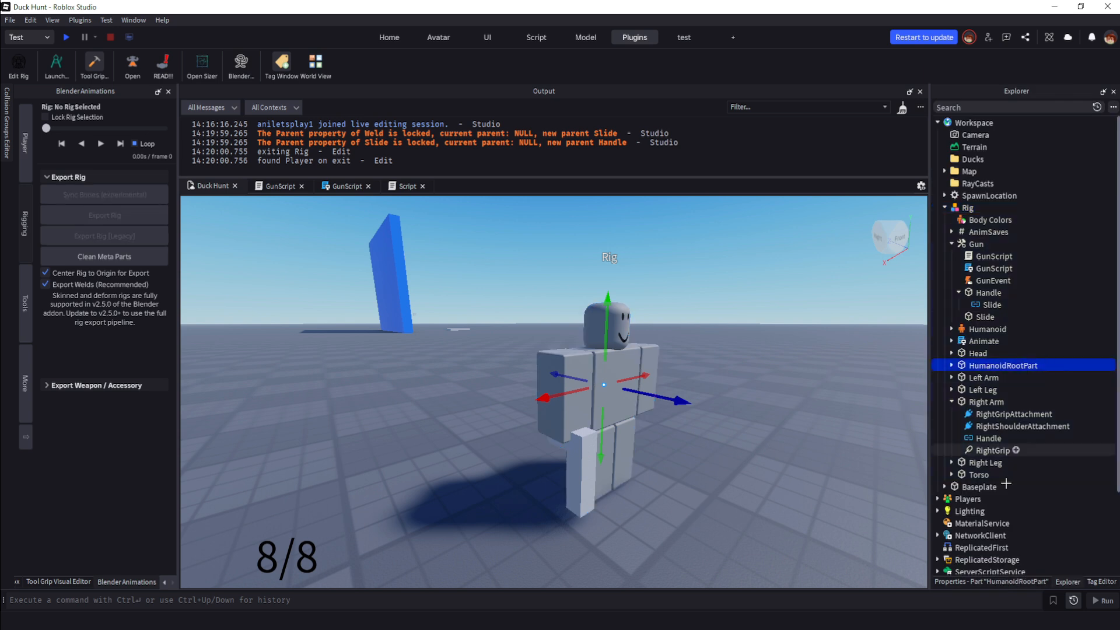
left_click(1000, 582)
scroll(1048, 452, "down", 5)
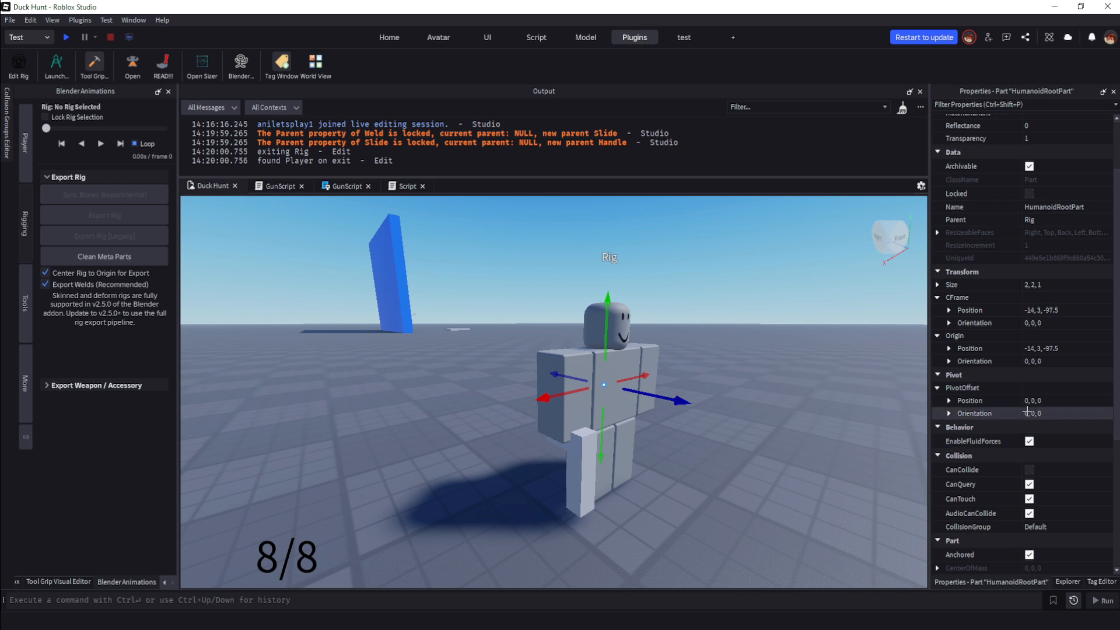
scroll(1031, 440, "down", 4)
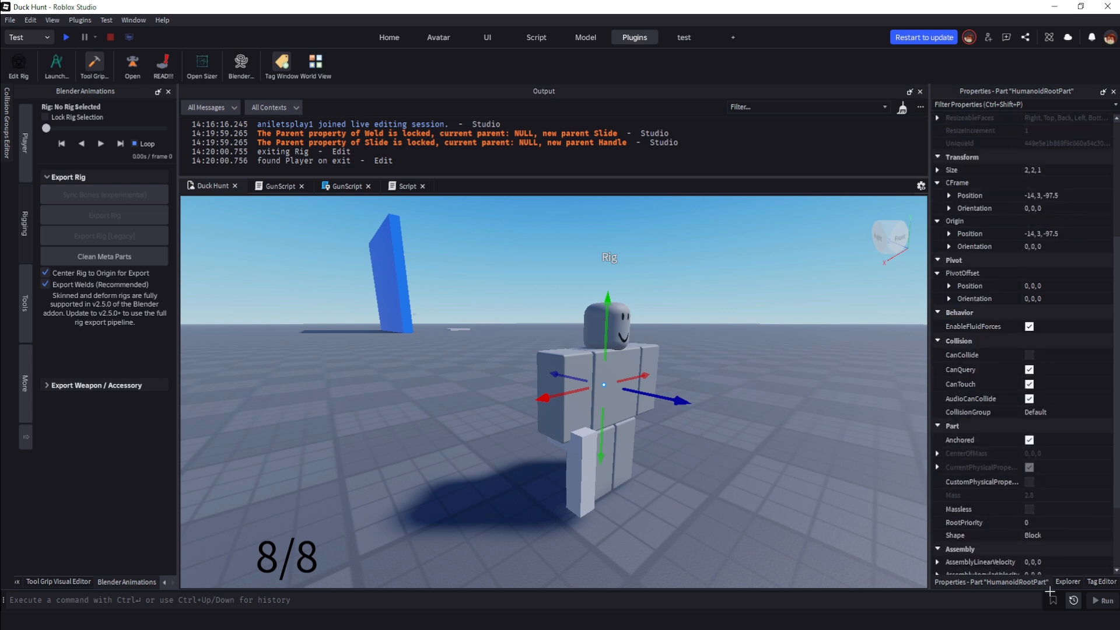
left_click(1068, 582)
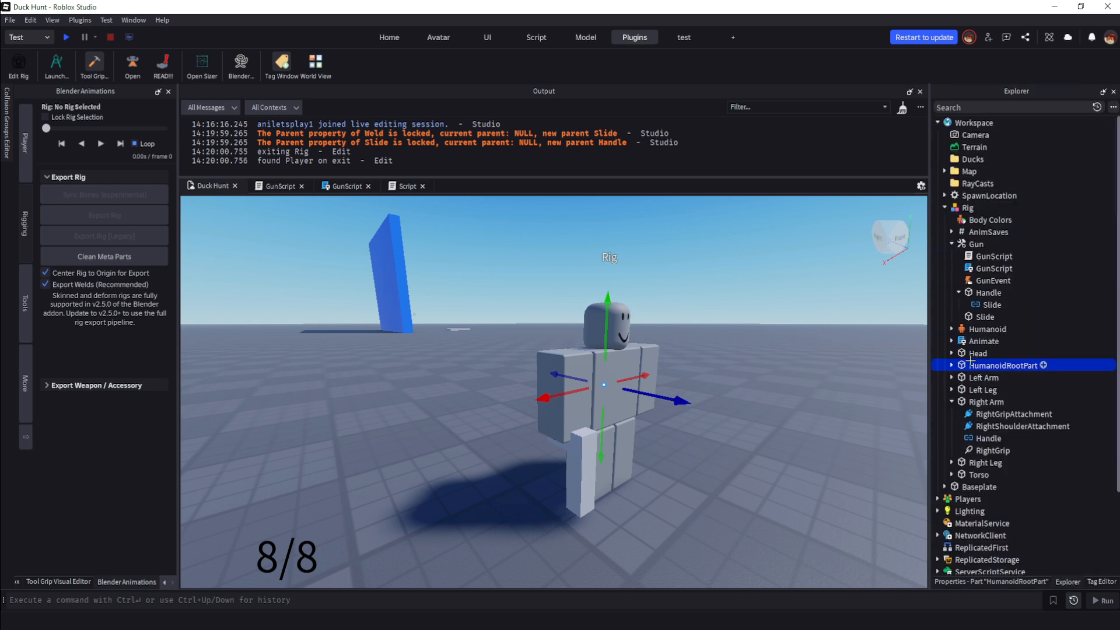
Step: Select the rig and export it with Export Rig [Legacy], saving the OBJ file as testing
left_click(589, 349)
left_click(105, 235)
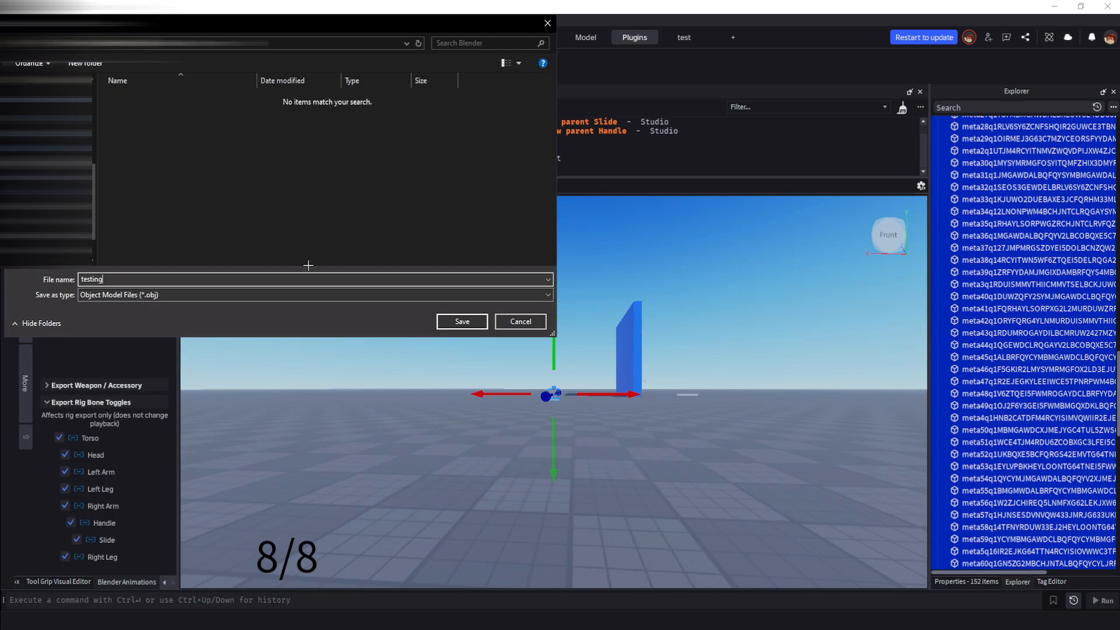
left_click(462, 322)
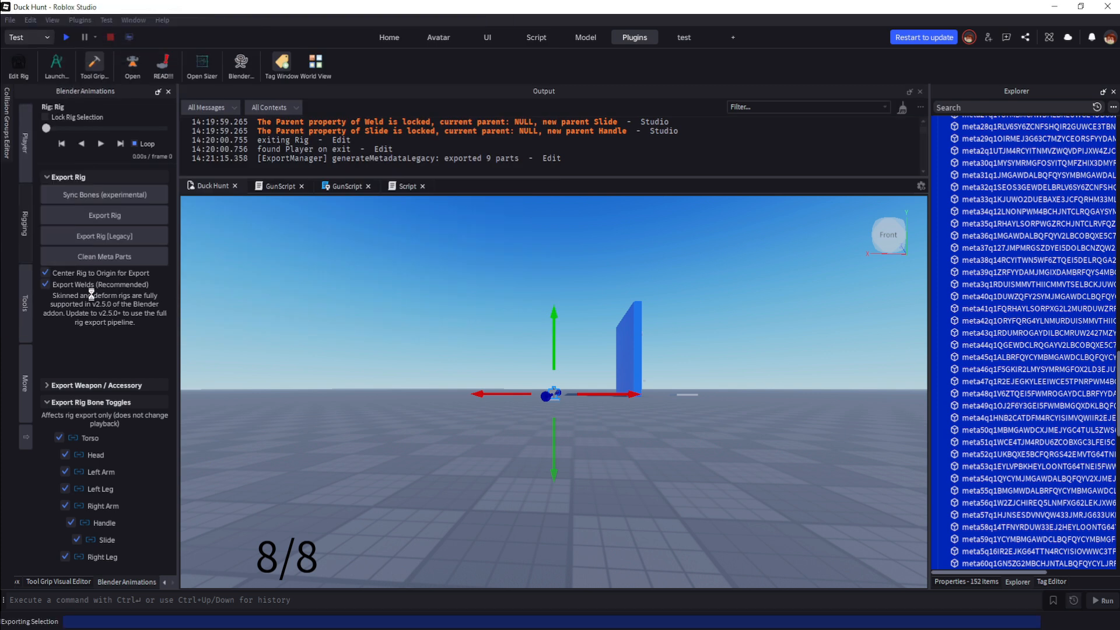
Step: Clean up the meta parts left in the workspace by the rig export
right_click_drag(348, 305, 433, 325)
scroll(563, 413, "up", 5)
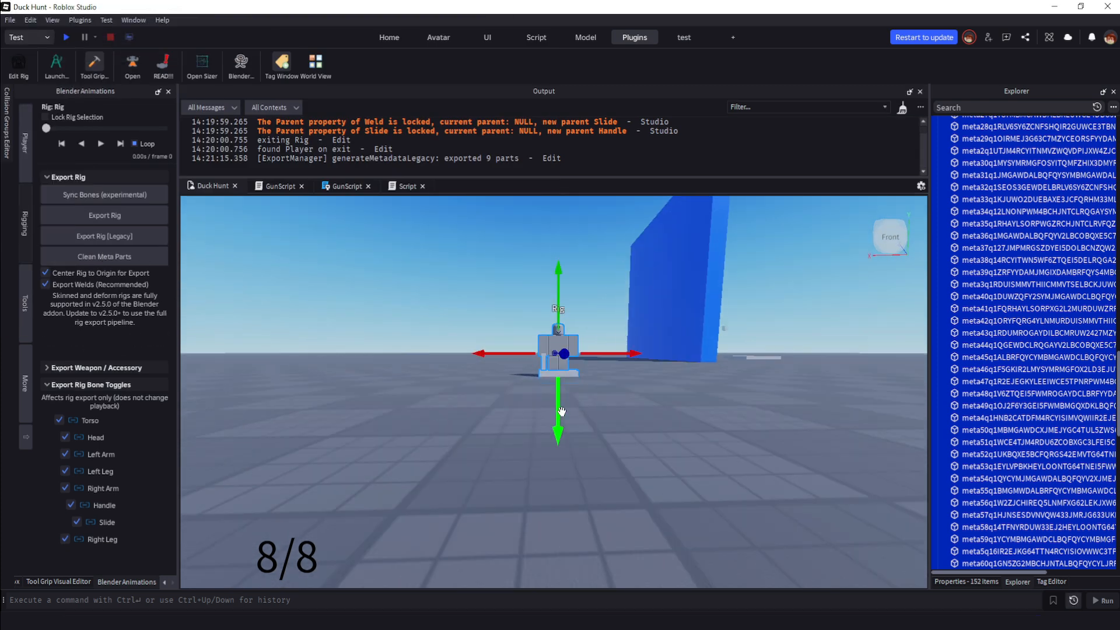
left_click(76, 255)
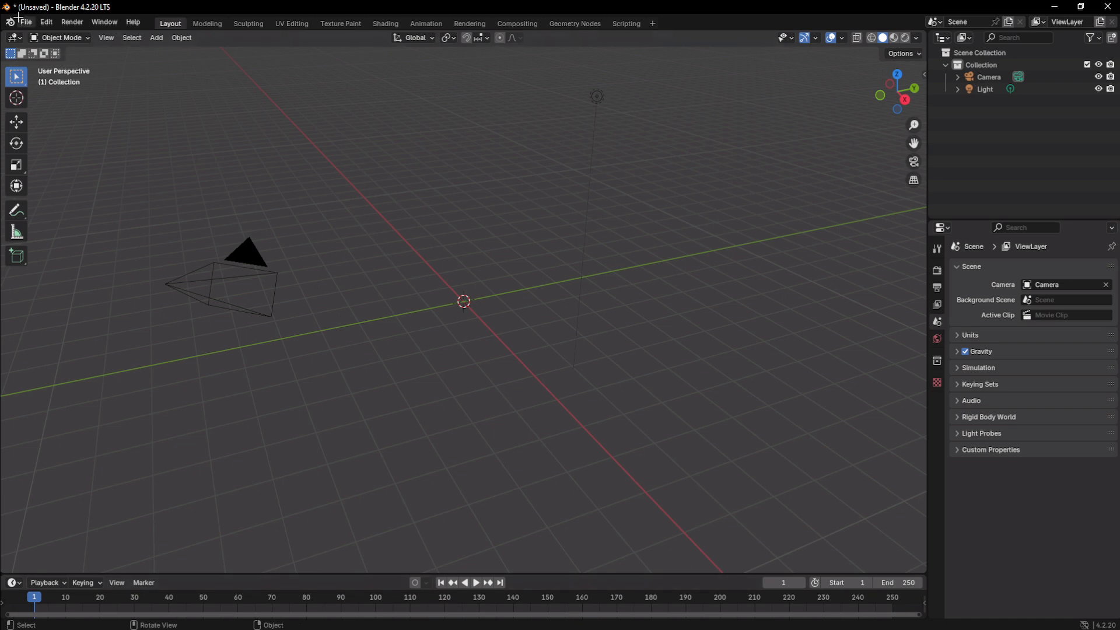
Step: Switch to Blender and show the Rbx Animations tools in the 3D viewport
left_click(25, 21)
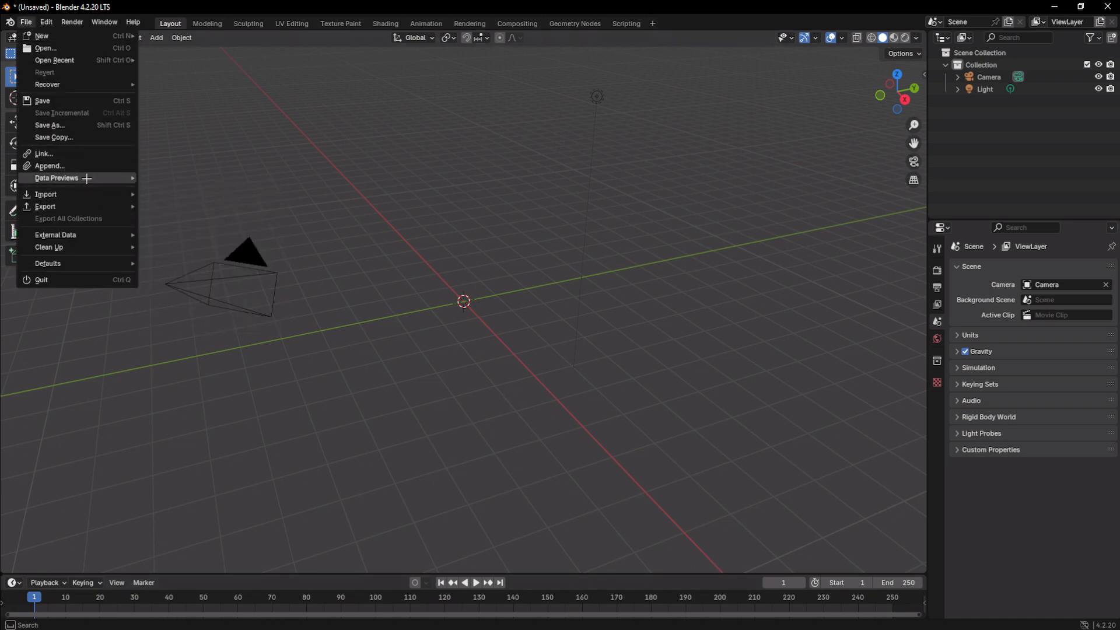
mouse_move(86, 178)
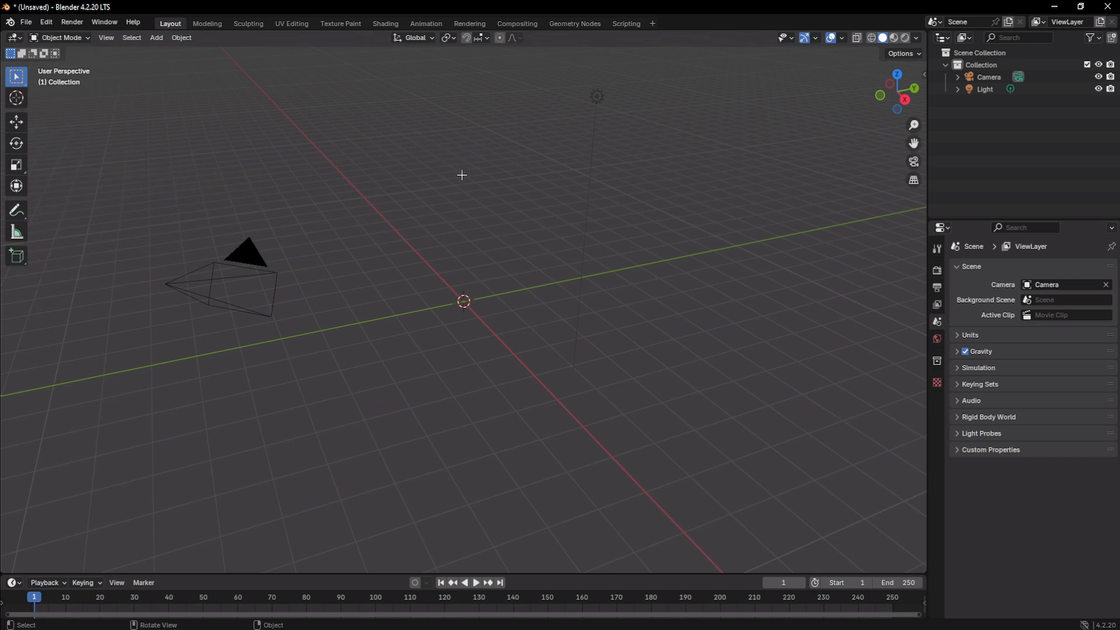
key("n")
left_click(921, 156)
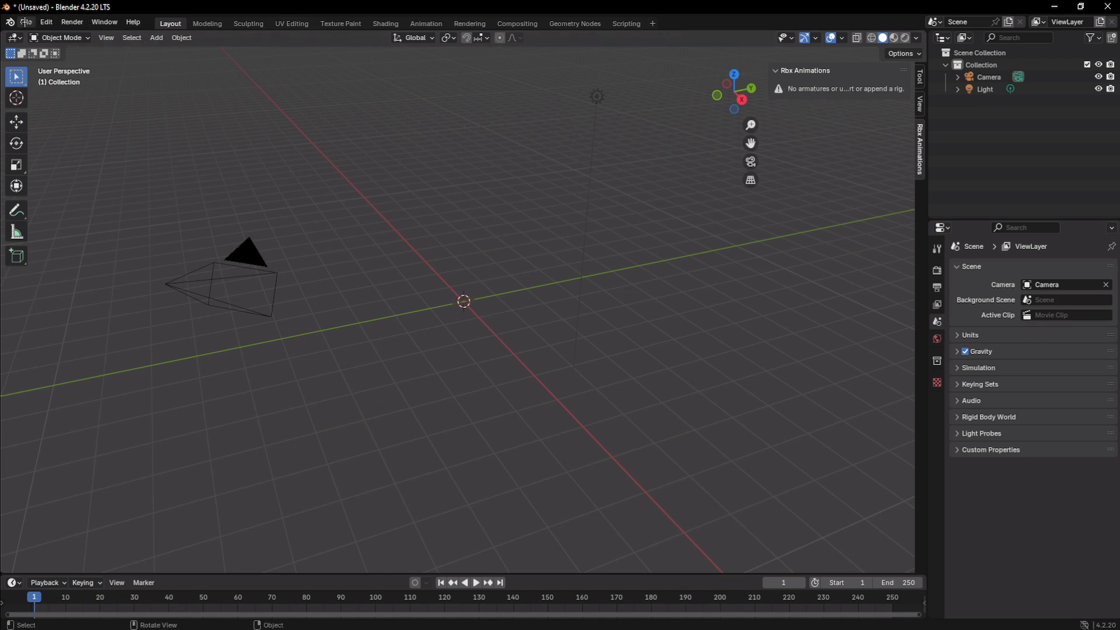
Step: Import the exported rig data OBJ file from the Blender folder in Documents
left_click(26, 22)
mouse_move(111, 193)
left_click(213, 327)
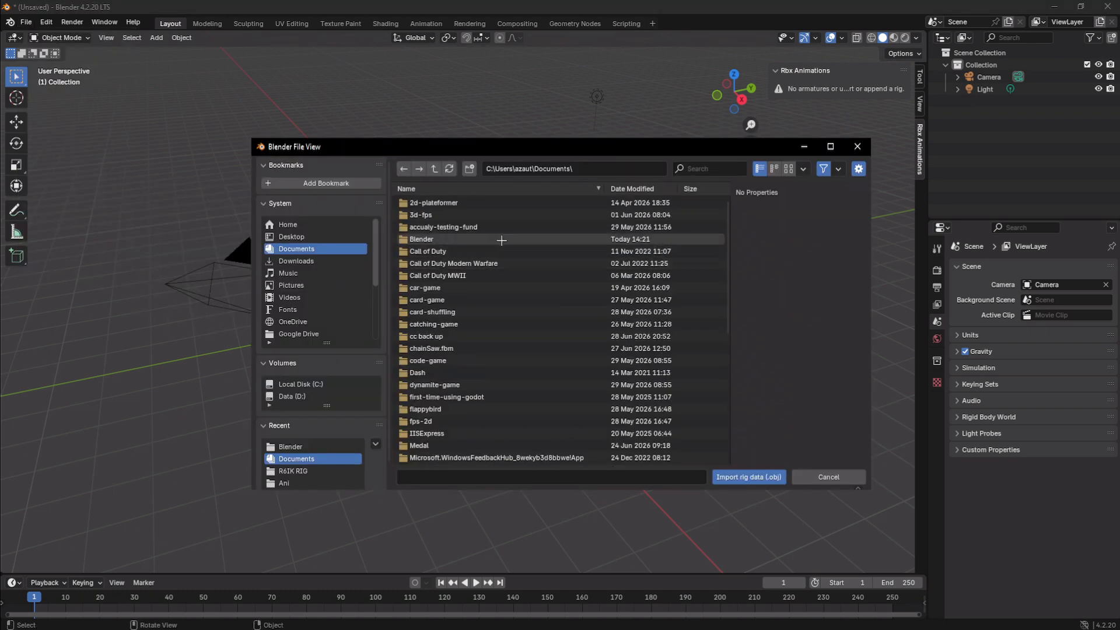
double_click(575, 239)
left_click(469, 203)
double_click(468, 204)
Step: Display the imported rig in Material Preview shading
mouse_move(563, 212)
middle_mouse_down()
mouse_move(481, 211)
mouse_move(497, 206)
mouse_move(452, 361)
middle_mouse_up()
key("z")
left_click(488, 309)
scroll(504, 205, "up", 4)
Step: Rename the rig's two arm meshes as Right Arm and Left Arm
left_click(355, 321)
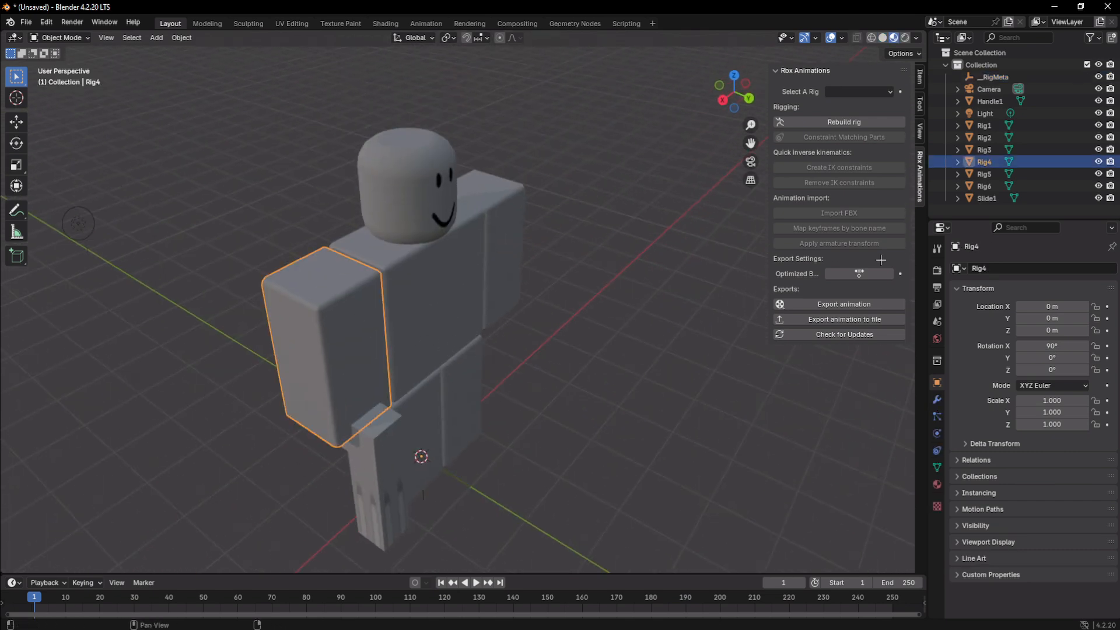
middle_click_drag(440, 273, 595, 273)
key("F2")
type("Right Arm")
key("Return")
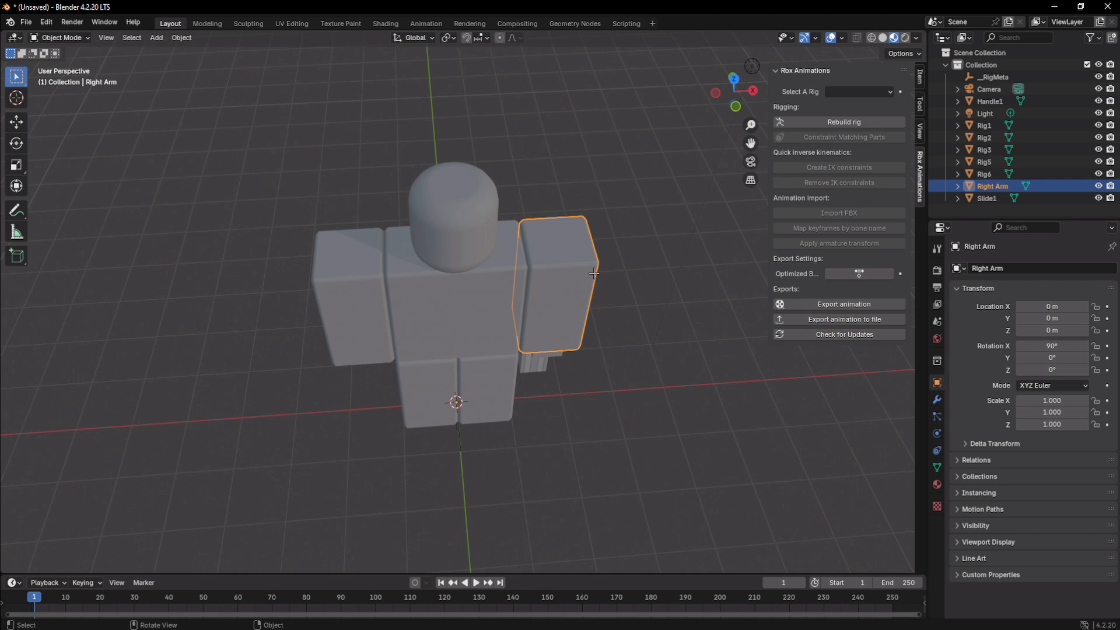
left_click(359, 284)
key("F2")
type("Left Arm")
key("Return")
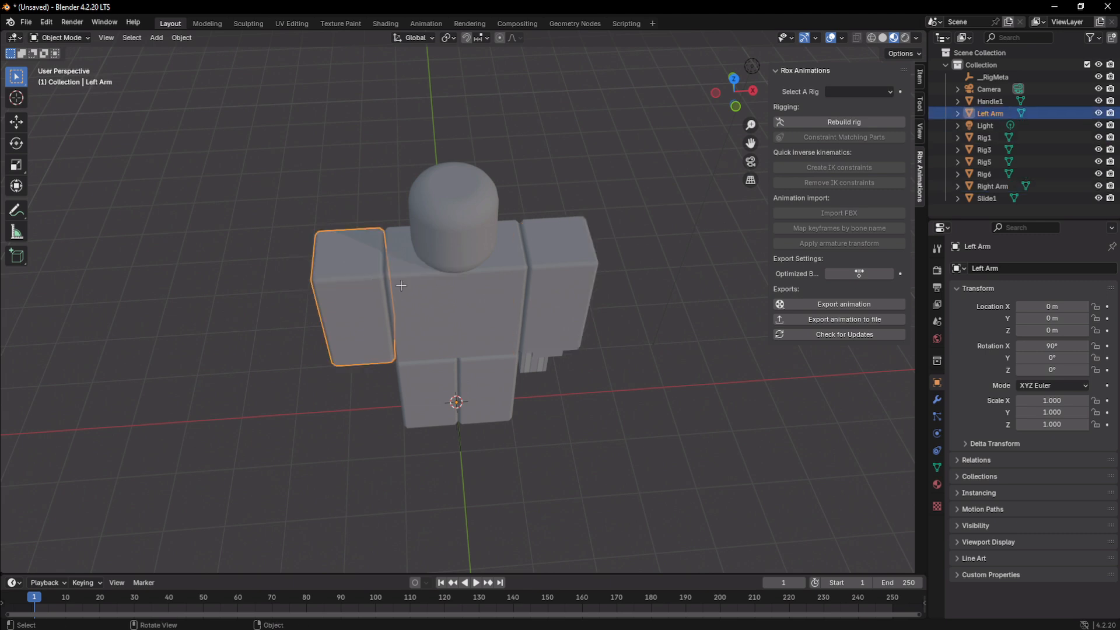
Step: Rename the rig's head mesh as Head
left_click(474, 238)
middle_click_drag(607, 252, 397, 190)
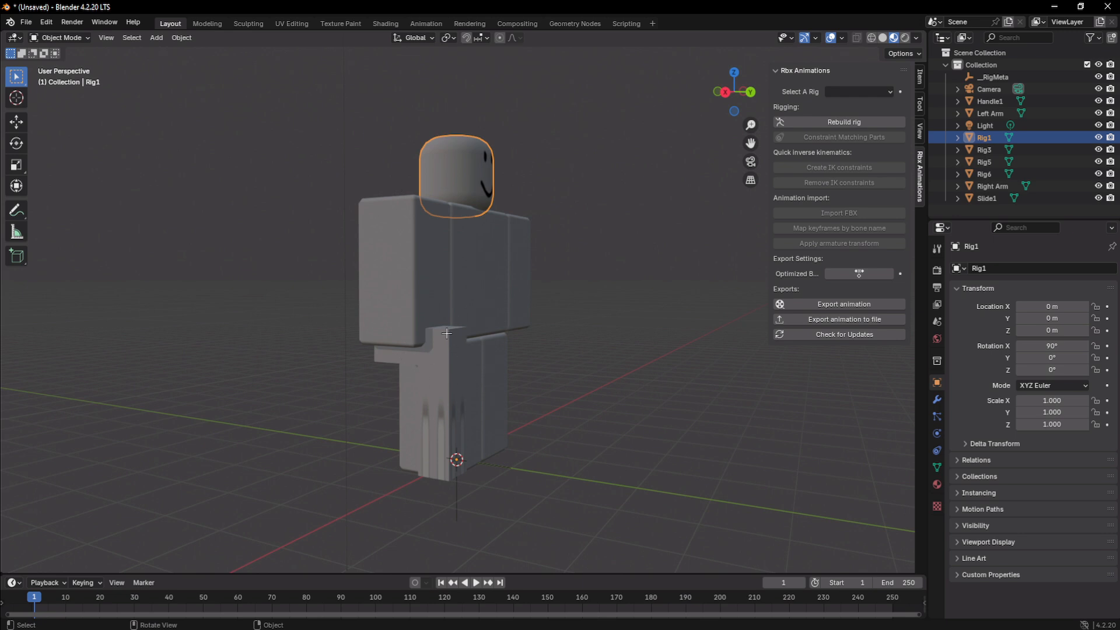
key("F2")
type("Head")
key("Return")
Step: Rename the rig's torso mesh as Torso
left_click(413, 272)
key("F2")
key("Escape")
left_click(452, 279)
key("F2")
type("Torso")
key("Return")
Step: Rename the leg meshes as Left Leg and Right Leg, and check the names of the other body parts
left_click(495, 364)
key("F2")
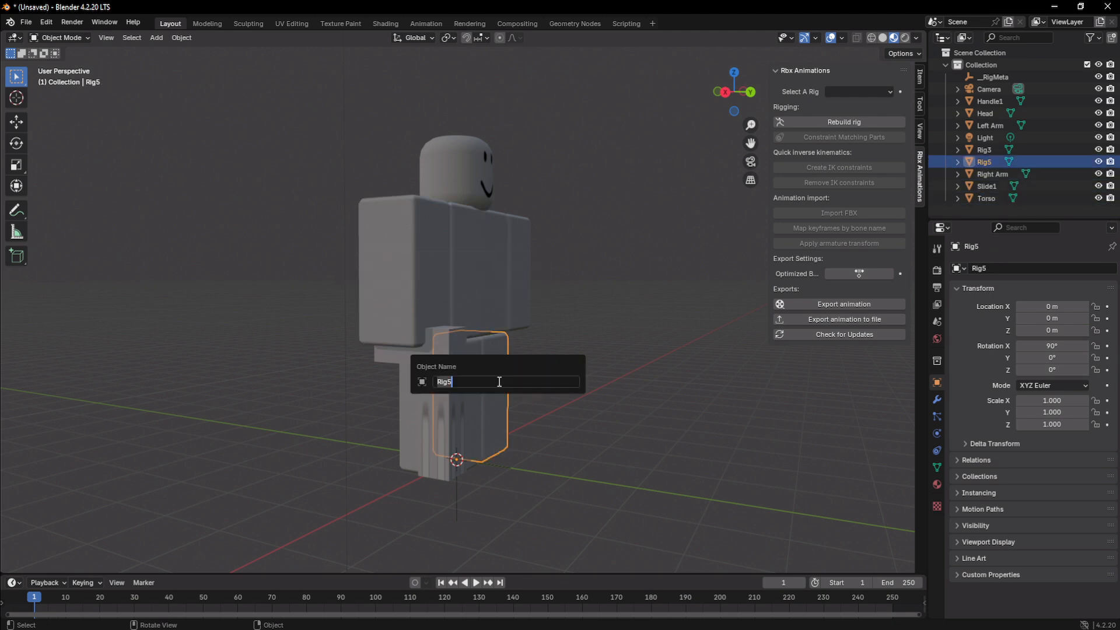
type("Left Leg")
key("Return")
left_click(473, 379)
key("F2")
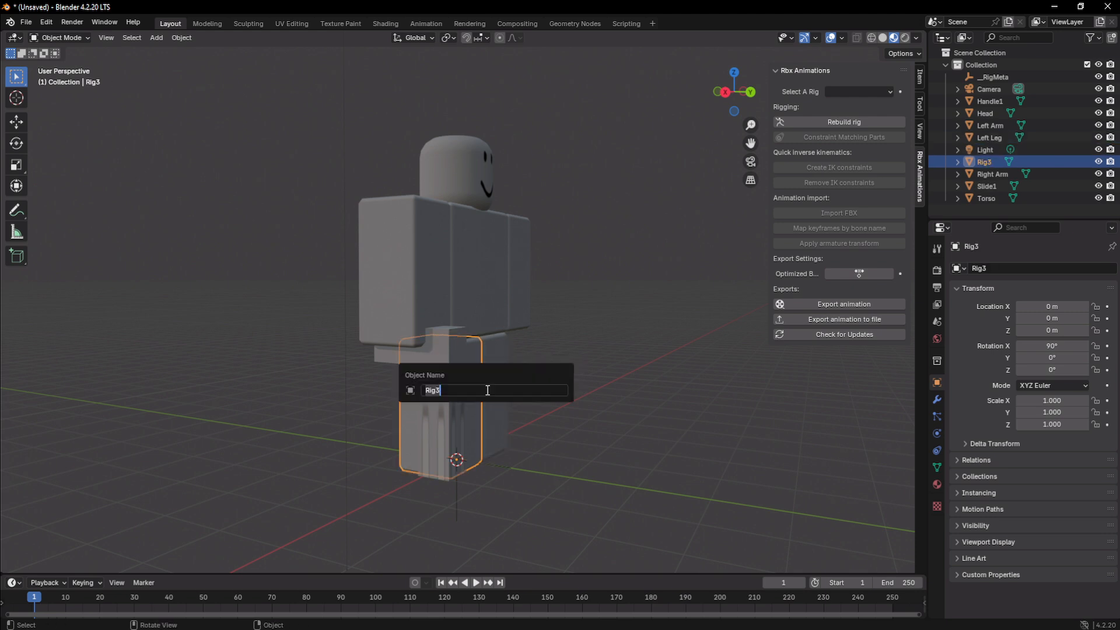
left_click(470, 182)
left_click(474, 242)
left_click(519, 250)
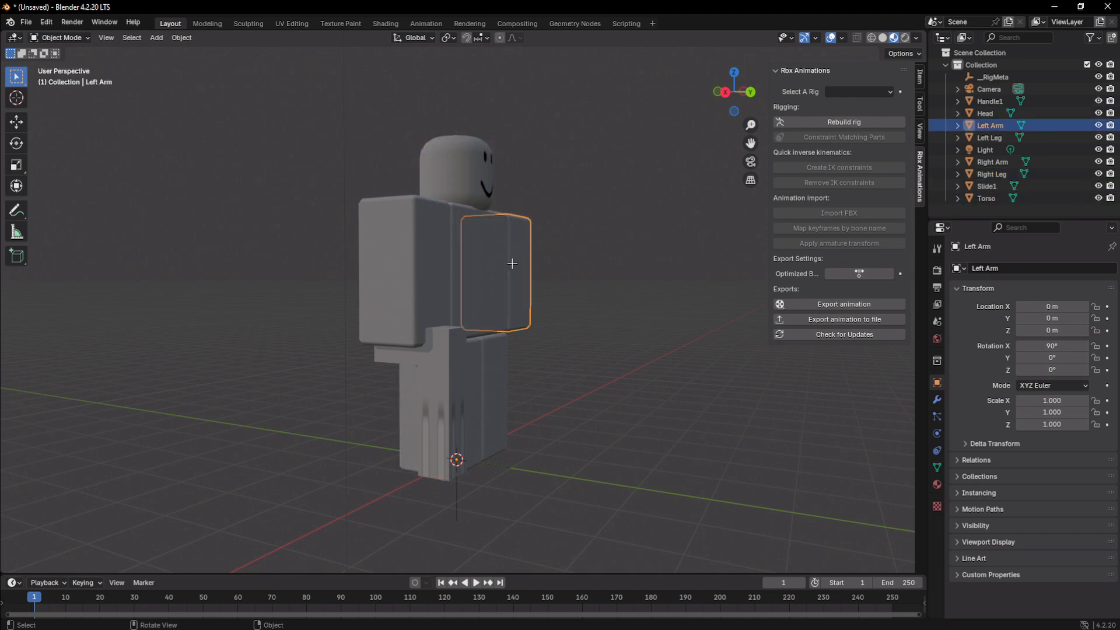
left_click(424, 263)
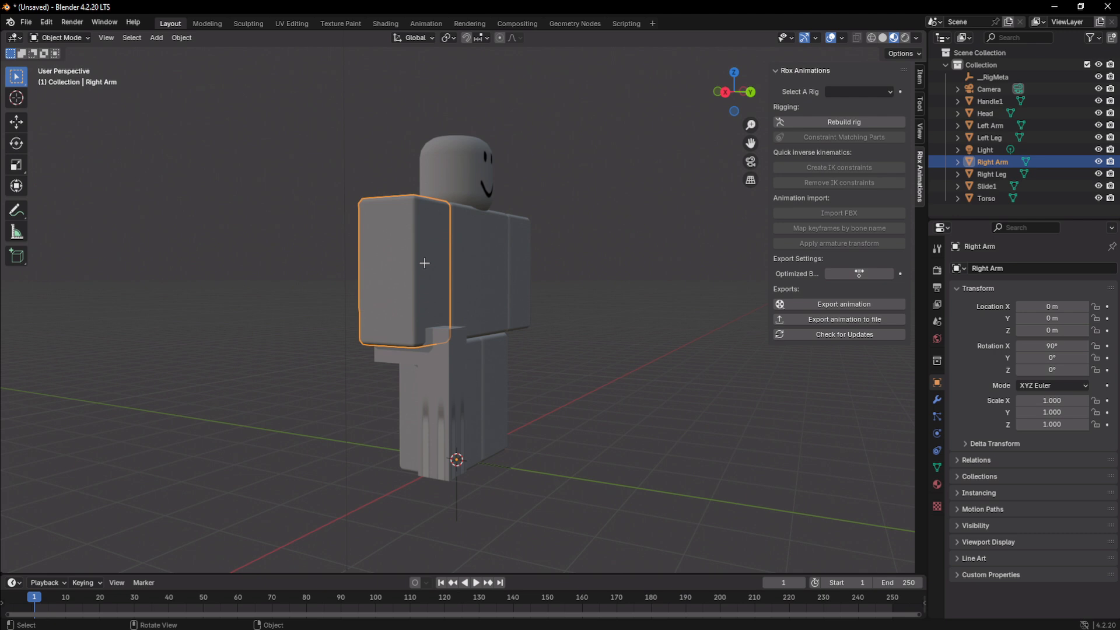
Step: Rename the gun meshes Handle1 and Slide1 as Handle and Slide
left_click(984, 101)
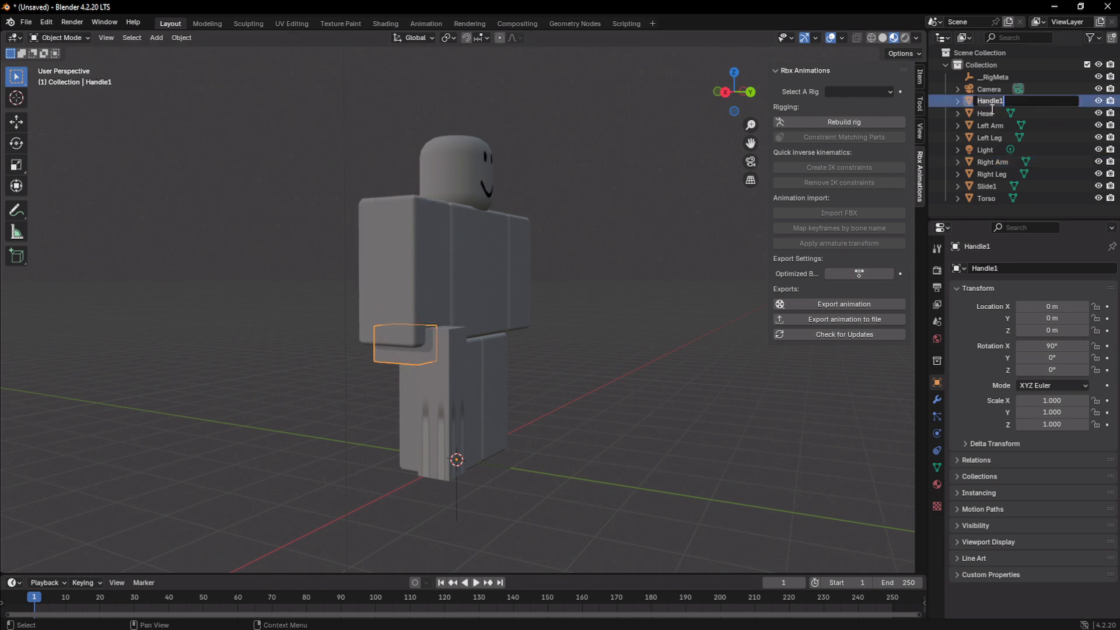
left_click(986, 186)
double_click(985, 186)
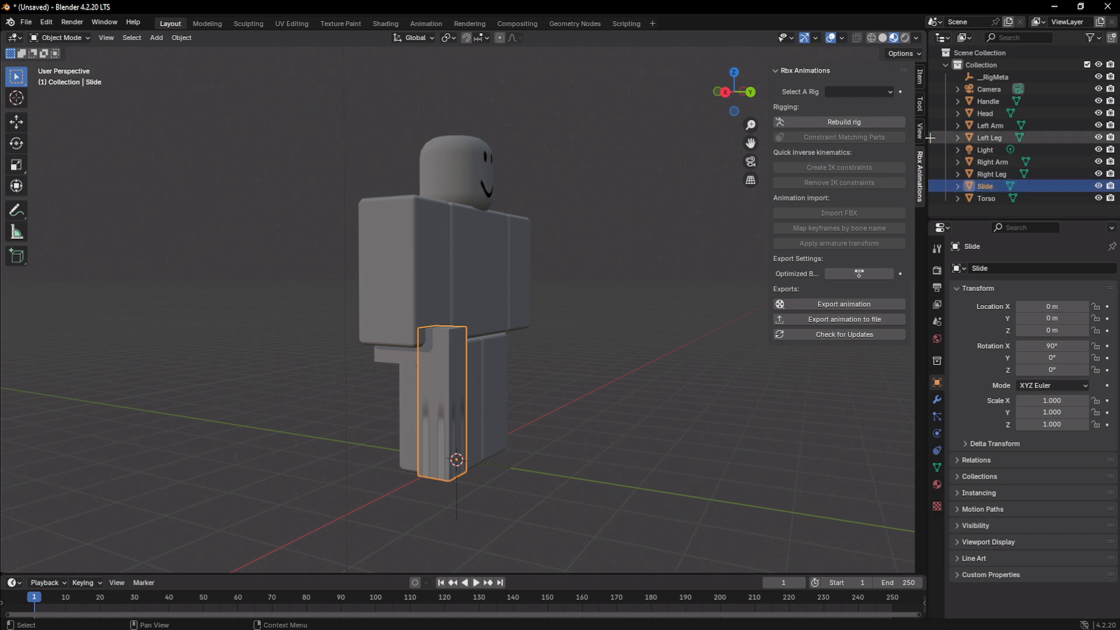
Step: Rebuild the rig from the renamed parts to generate its armature, and open the Animation workspace
middle_click_drag(661, 178, 631, 187)
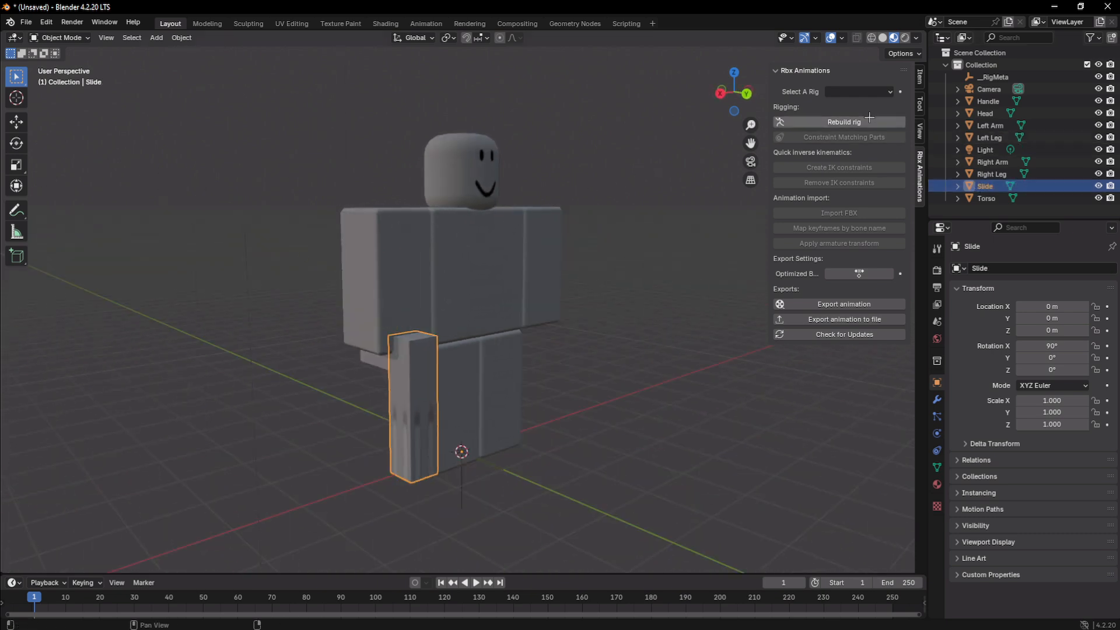
left_click(870, 119)
left_click(878, 140)
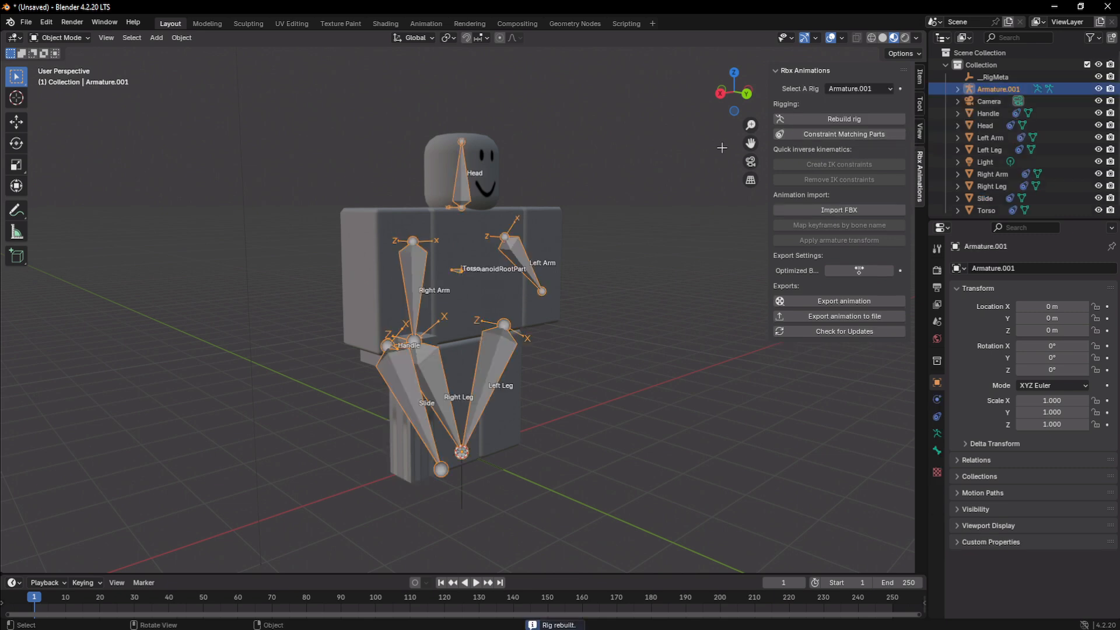
left_click(700, 182)
middle_click_drag(700, 182, 577, 179)
left_click(418, 24)
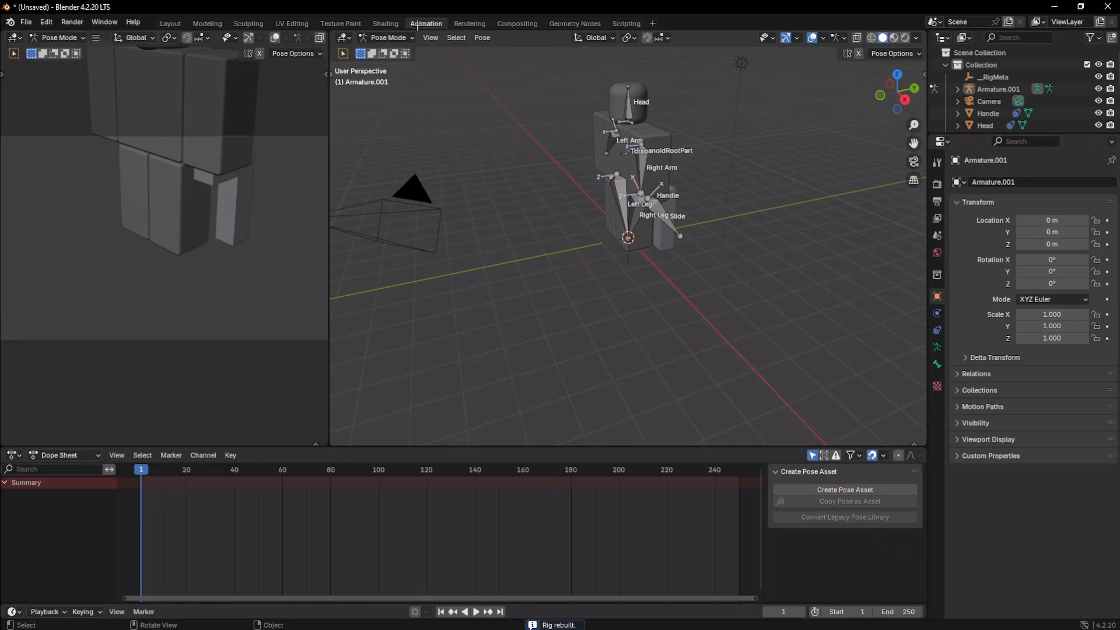
Step: Test how the parts follow the armature by moving bones around the gun arm, undoing each move
middle_click_drag(687, 193, 609, 242)
scroll(593, 175, "up", 5)
left_click(599, 193)
key("g")
left_click(511, 206)
key("ctrl+z")
left_click(528, 192)
key("g")
key("g")
left_click(507, 249)
key("ctrl+z")
Step: Delete the constraint from the Right Arm mesh object
scroll(1035, 88, "down", 5)
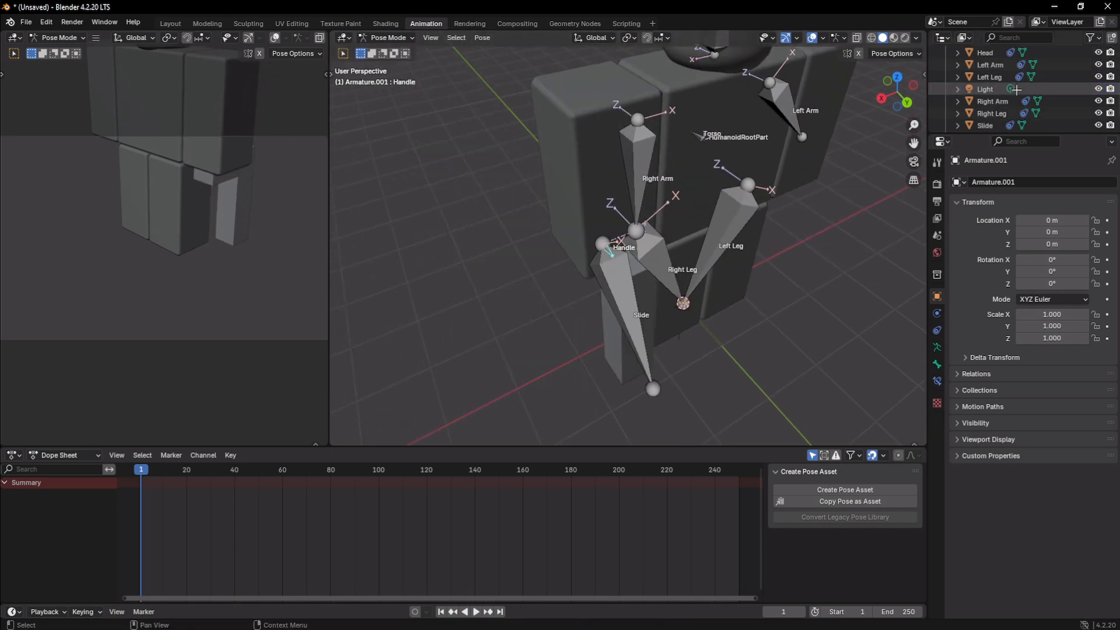
scroll(969, 112, "down", 1)
left_click(969, 102)
left_click(1000, 112)
right_click(1000, 111)
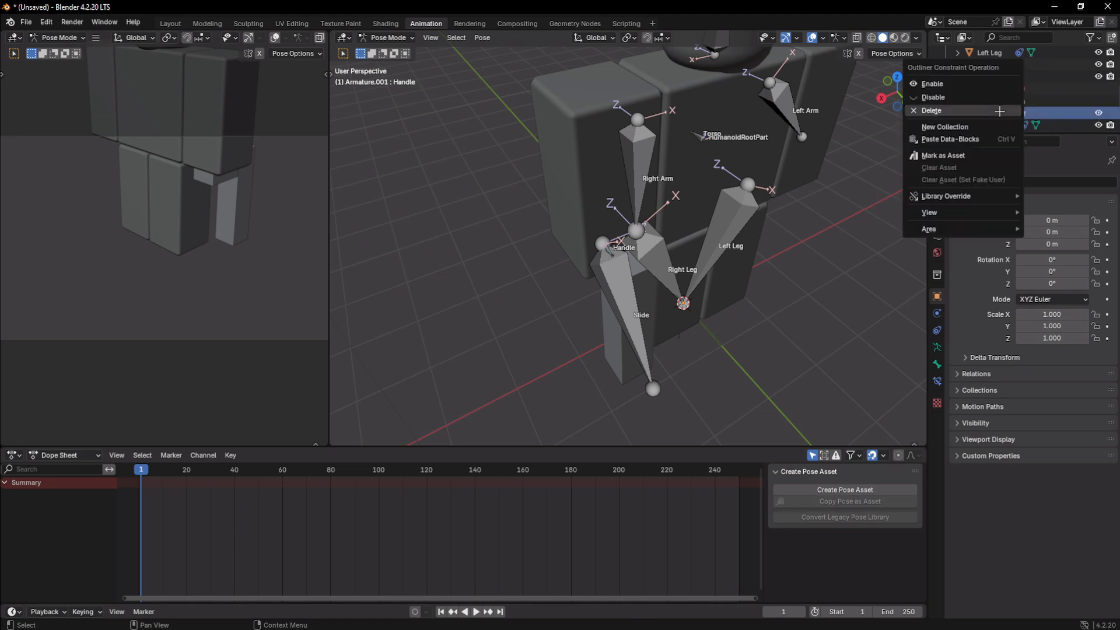
left_click(1000, 111)
Step: Try moving the Handle bone and the Right Arm bone without the arm constraint, reverting both moves
left_click(608, 253)
key("g")
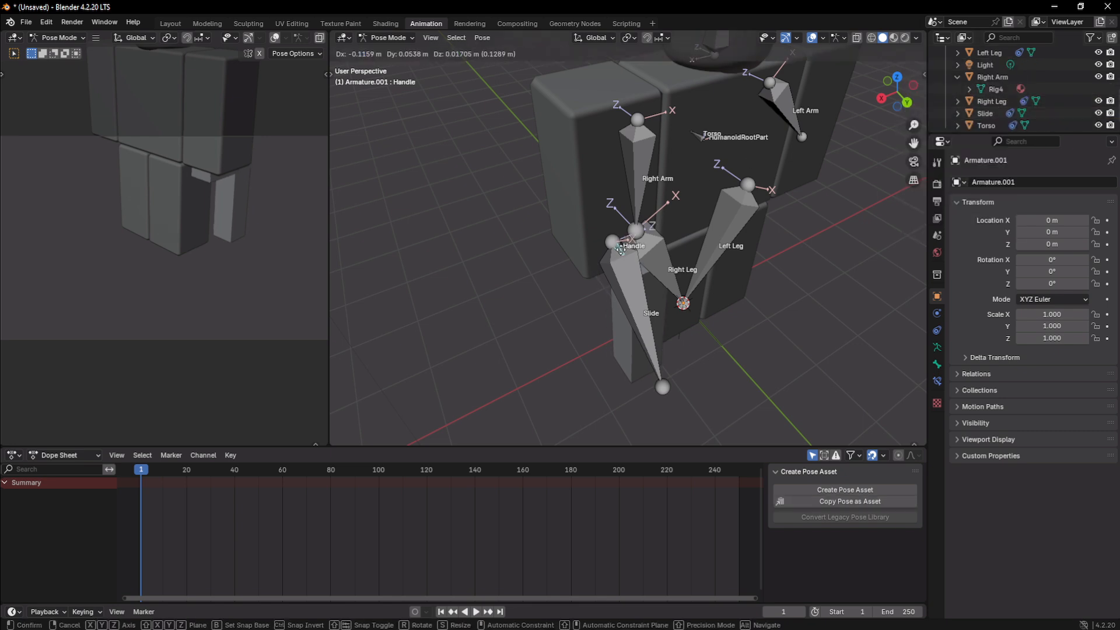
right_click(532, 267)
left_click(649, 144)
key("g")
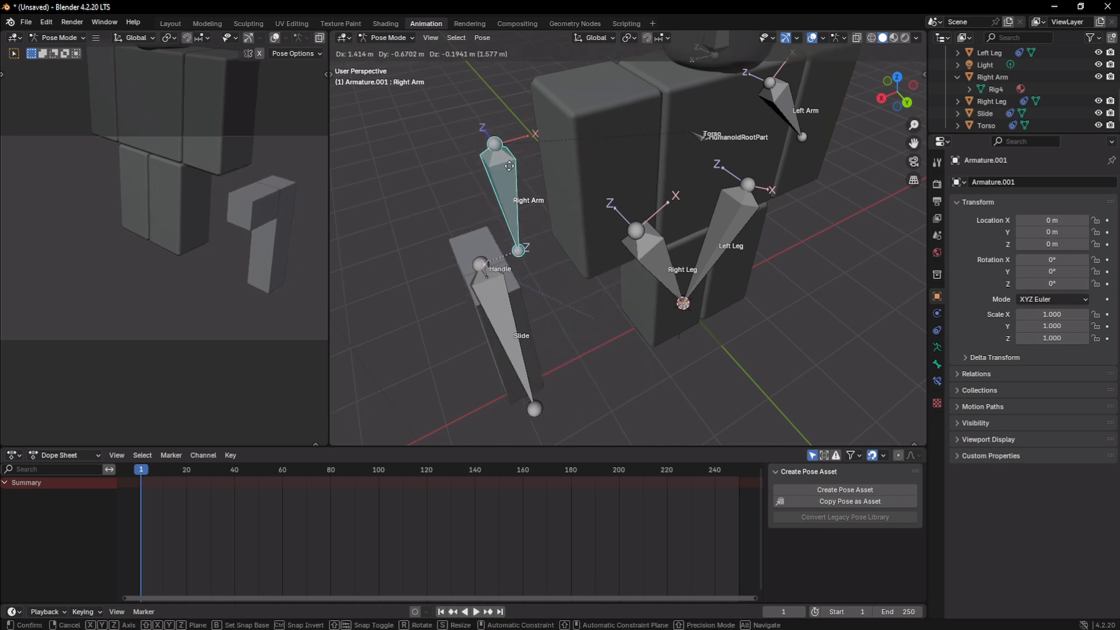
left_click(697, 201)
left_click(606, 163)
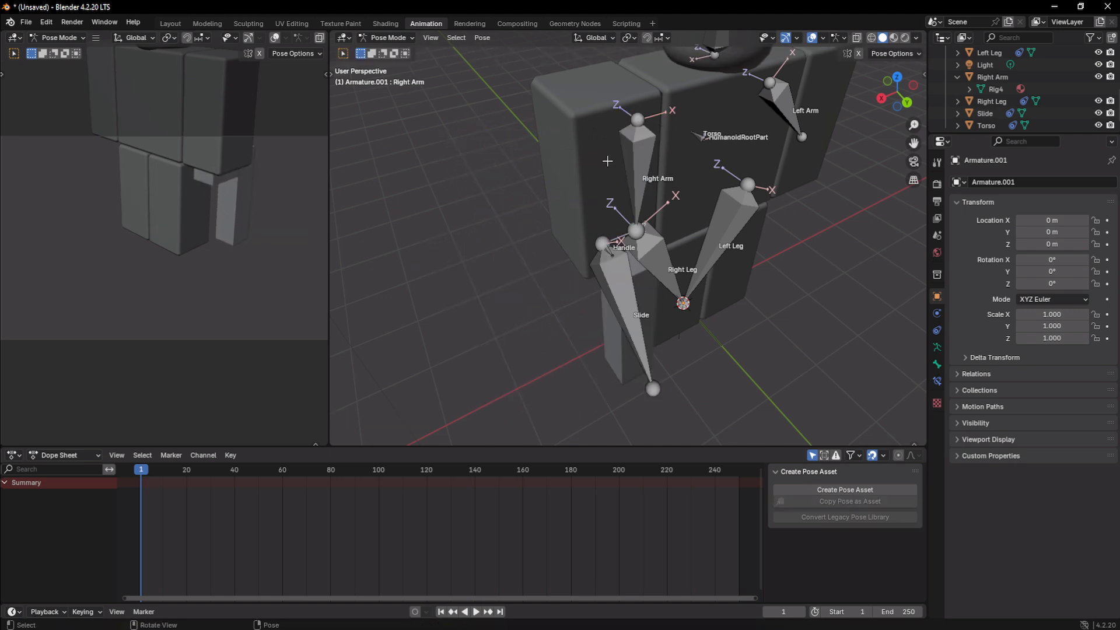
Step: Parent the Right Arm mesh to the armature's Right Arm bone using the Bone option
scroll(986, 76, "down", 1)
left_click(983, 71)
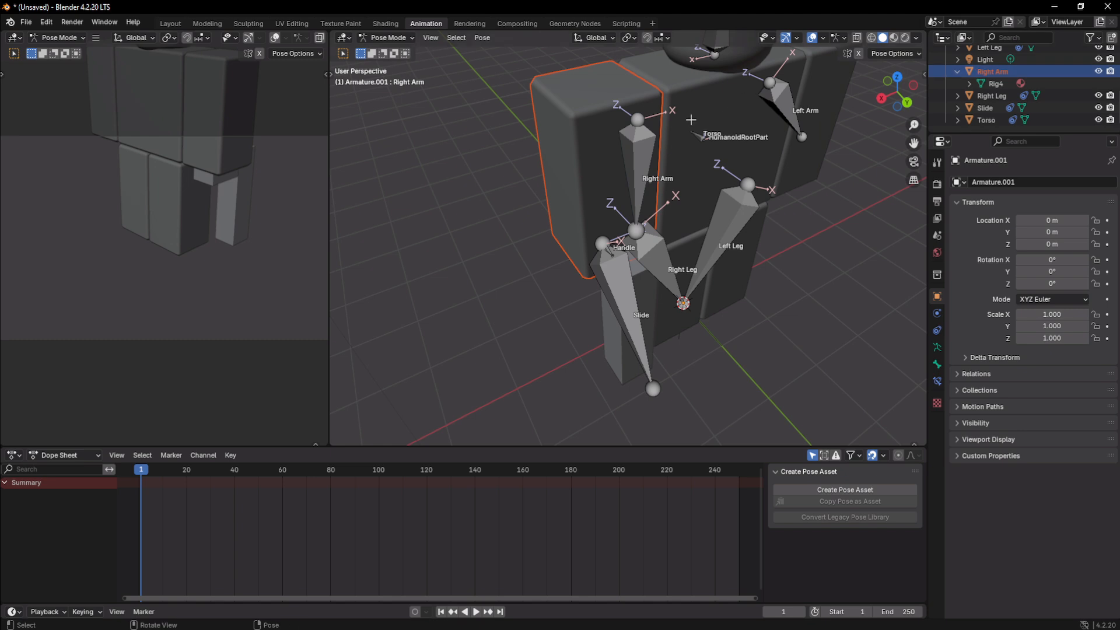
left_click(554, 138)
left_click(992, 71)
left_click(647, 138, "shift")
key("ctrl+p")
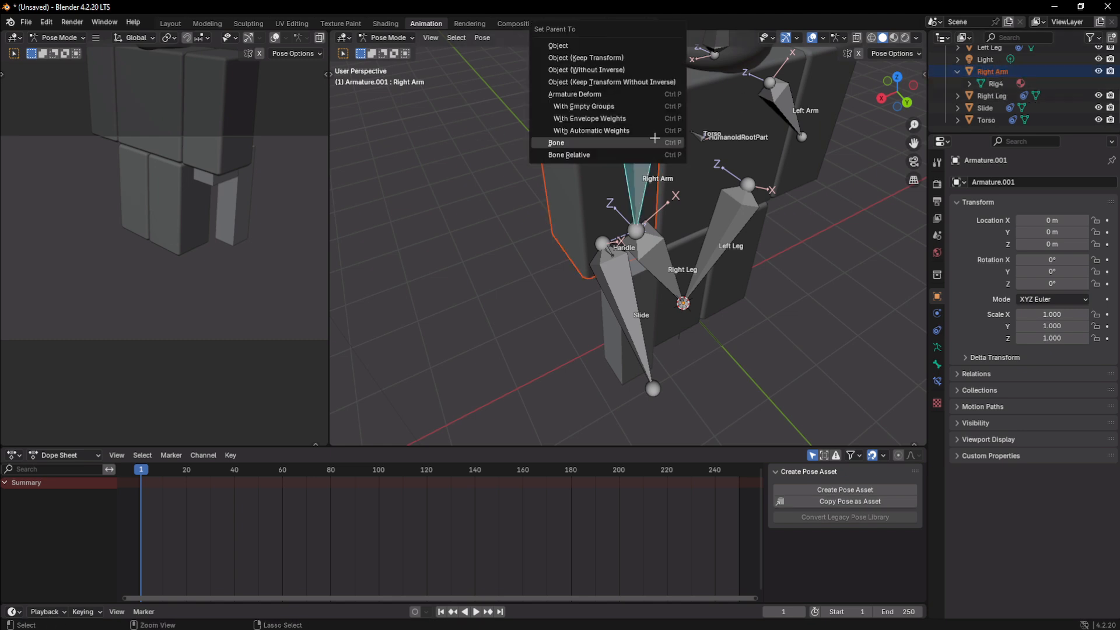
left_click(669, 139)
Step: Test-move the Right Arm bone with its parented mesh and the Handle bone, reverting both moves
key("g")
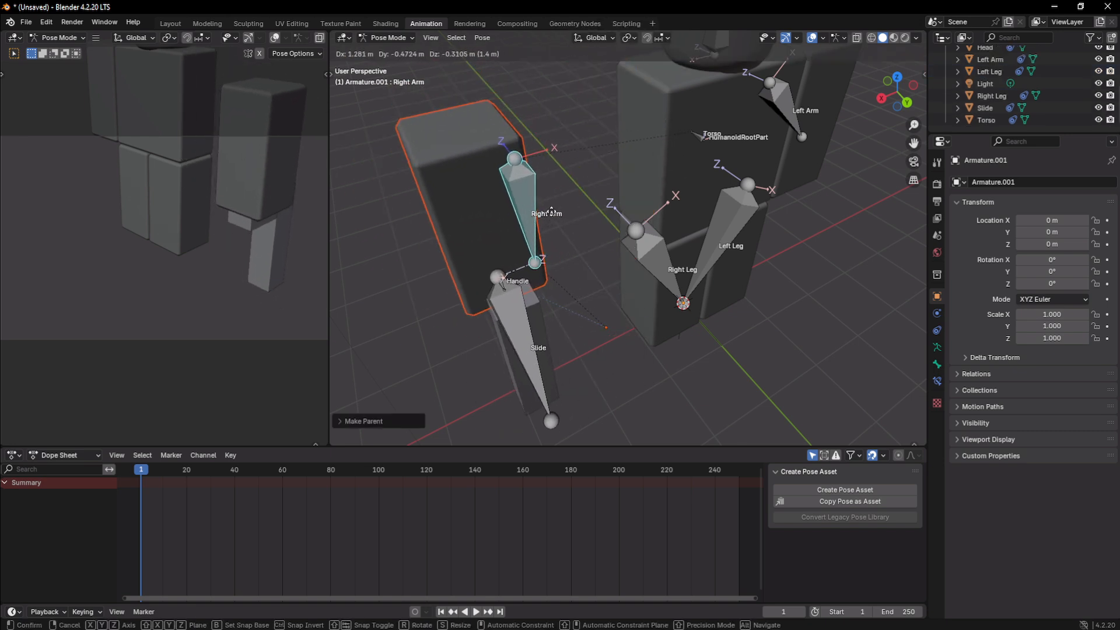
right_click(616, 272)
left_click(611, 252)
key("g")
left_click(539, 269)
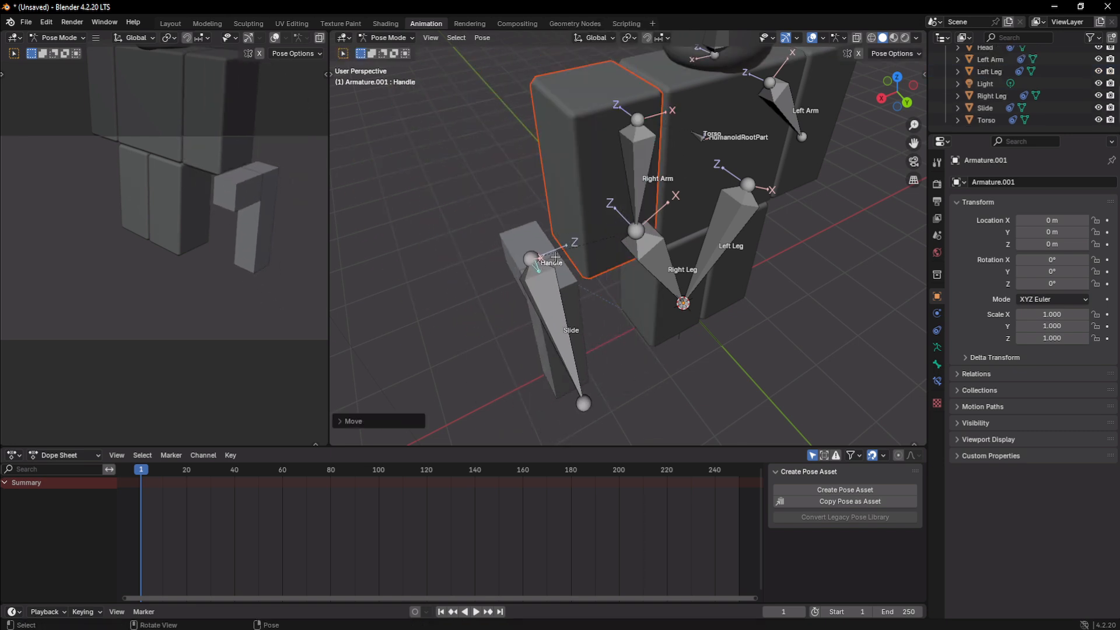
key("ctrl+z")
Step: Turn on auto keying and set the animation's start frame to 0
middle_click_drag(644, 215, 595, 174)
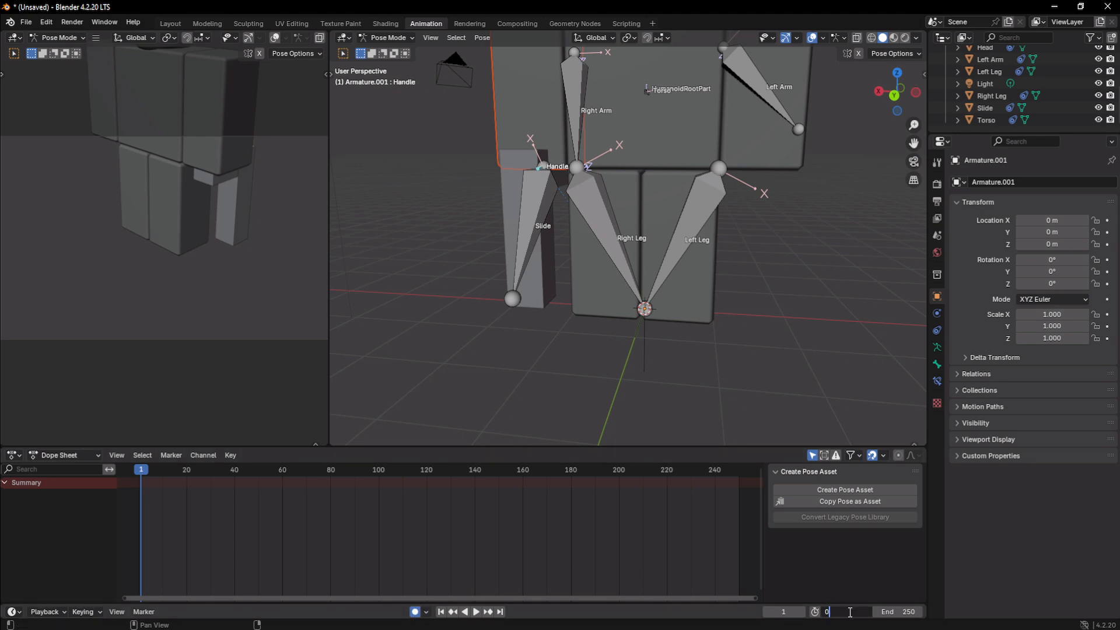
scroll(1008, 85, "up", 4)
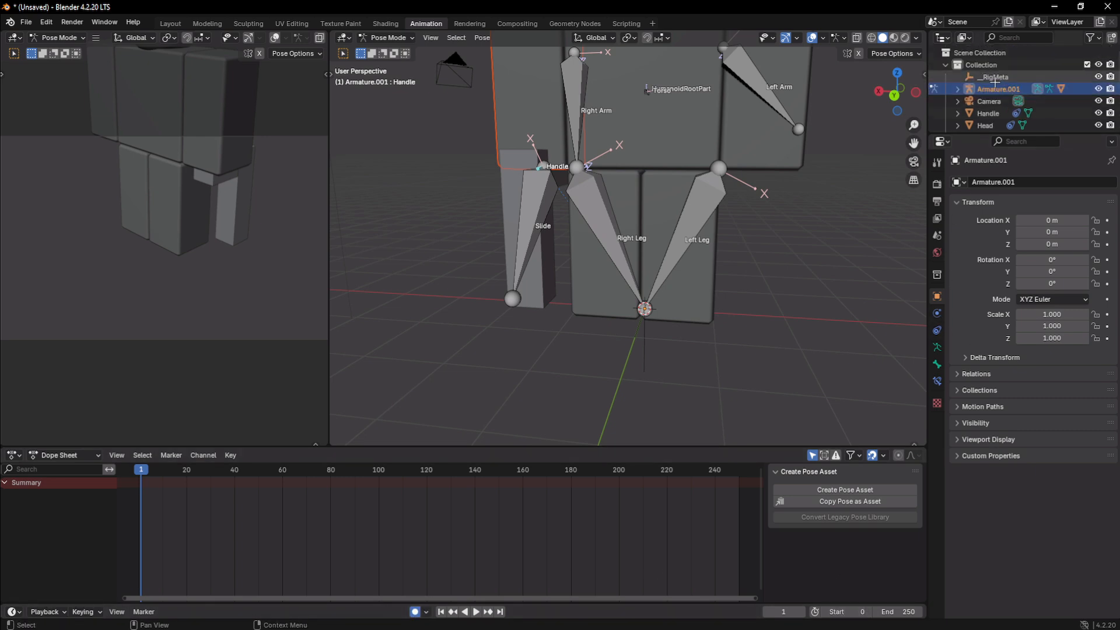
Step: Set the scene's output frame rate to 60 fps
left_click(994, 78)
left_click(994, 88)
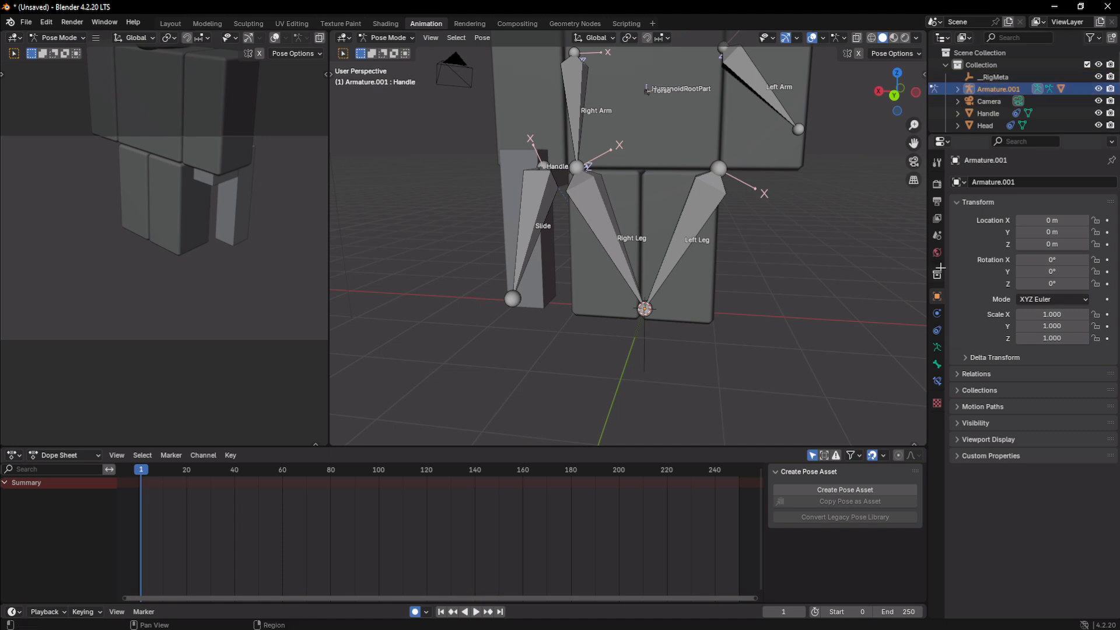
left_click(938, 331)
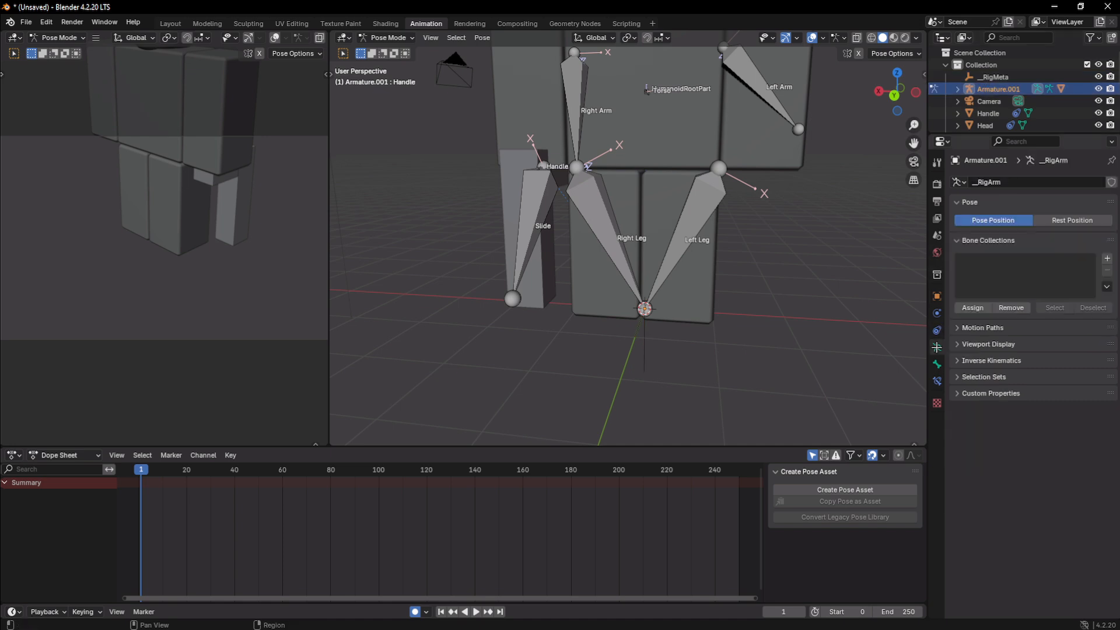
left_click(940, 234)
left_click(937, 200)
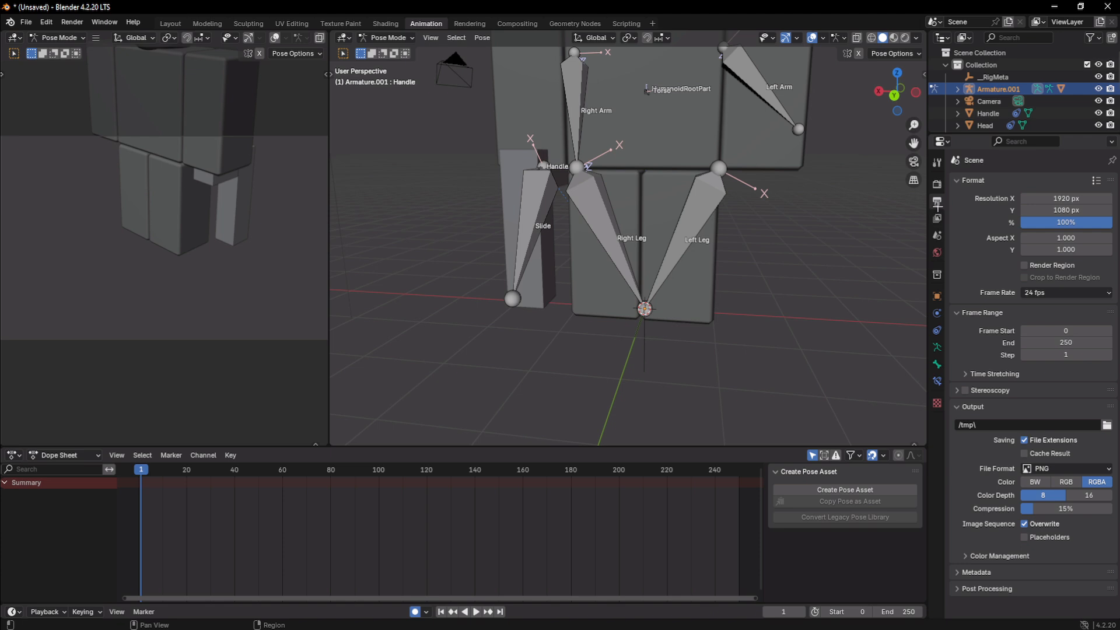
left_click(1059, 293)
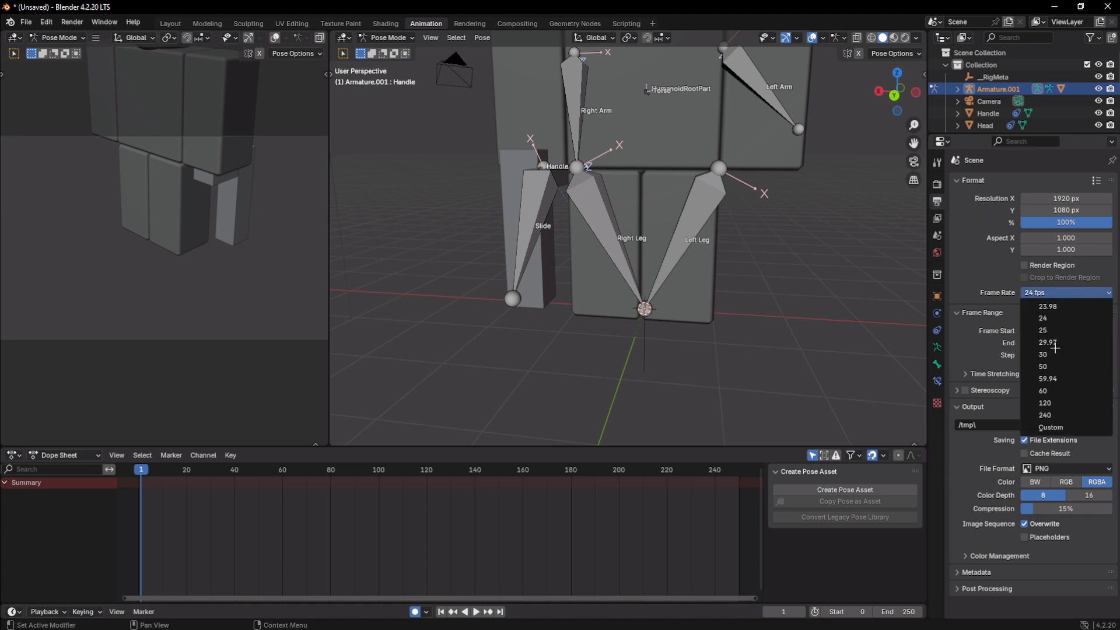
left_click(1067, 391)
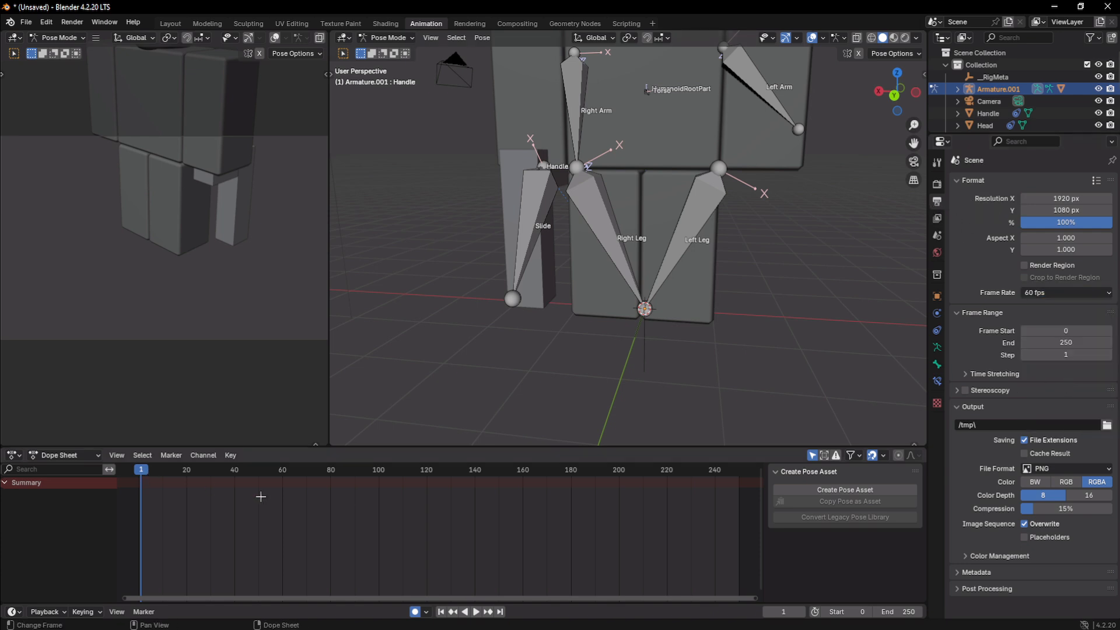
Step: Set the animation's end frame to 60
left_click(899, 609)
type("60")
key("Return")
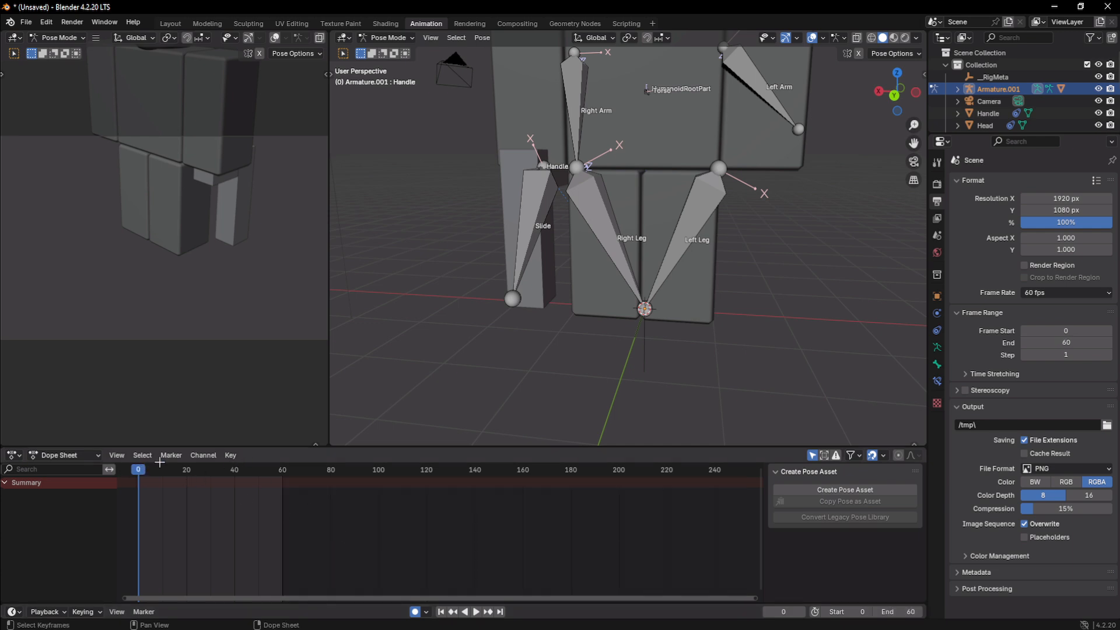
middle_click_drag(536, 261, 656, 323)
left_click(583, 334)
key("g")
left_click(451, 285)
key("ctrl+z")
Step: Rotate the Right Arm bone 90° about the global X axis at frame 0
middle_click_drag(736, 318, 645, 326)
middle_click_drag(588, 204, 563, 235)
left_click(602, 202)
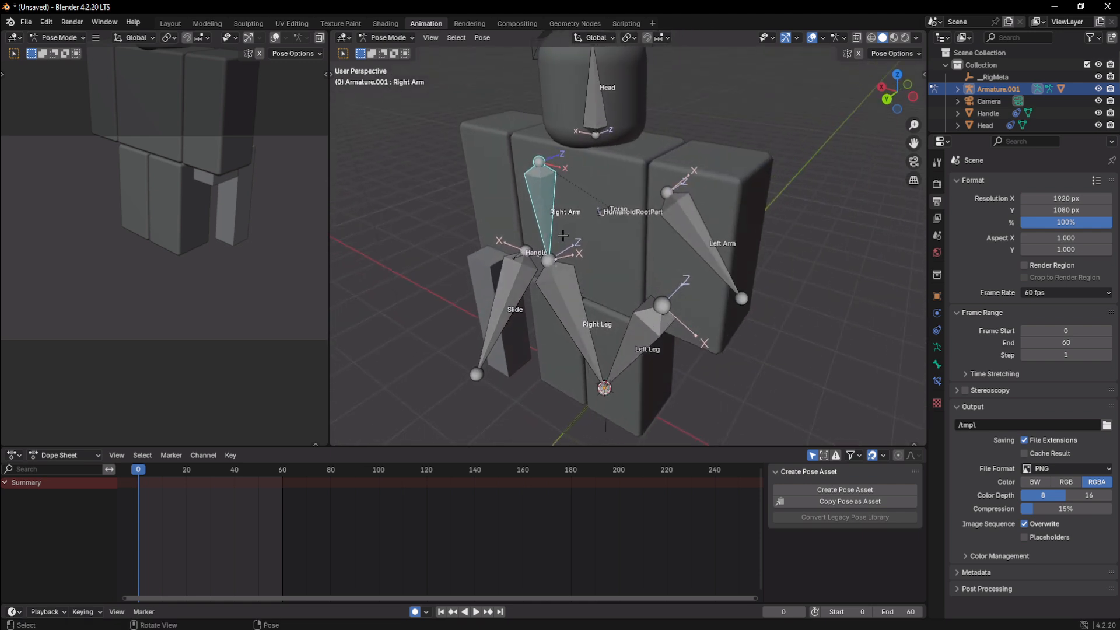
type("rx")
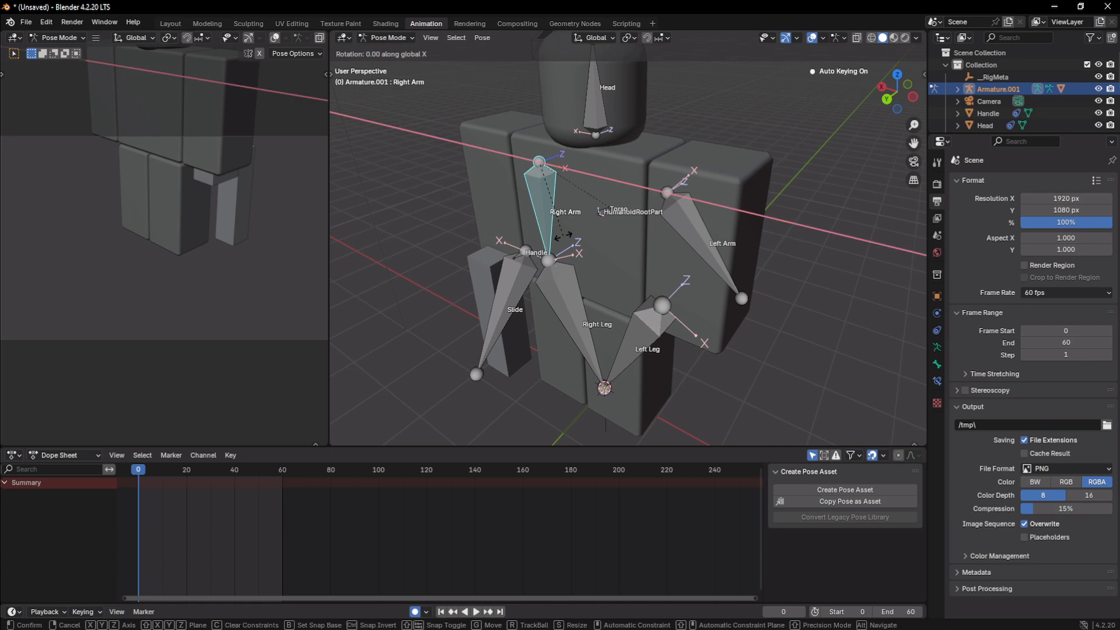
type("90")
left_click(563, 236)
Step: At frame 30, move the Slide bone backward along the Y axis toward the body
middle_click_drag(563, 236, 539, 213)
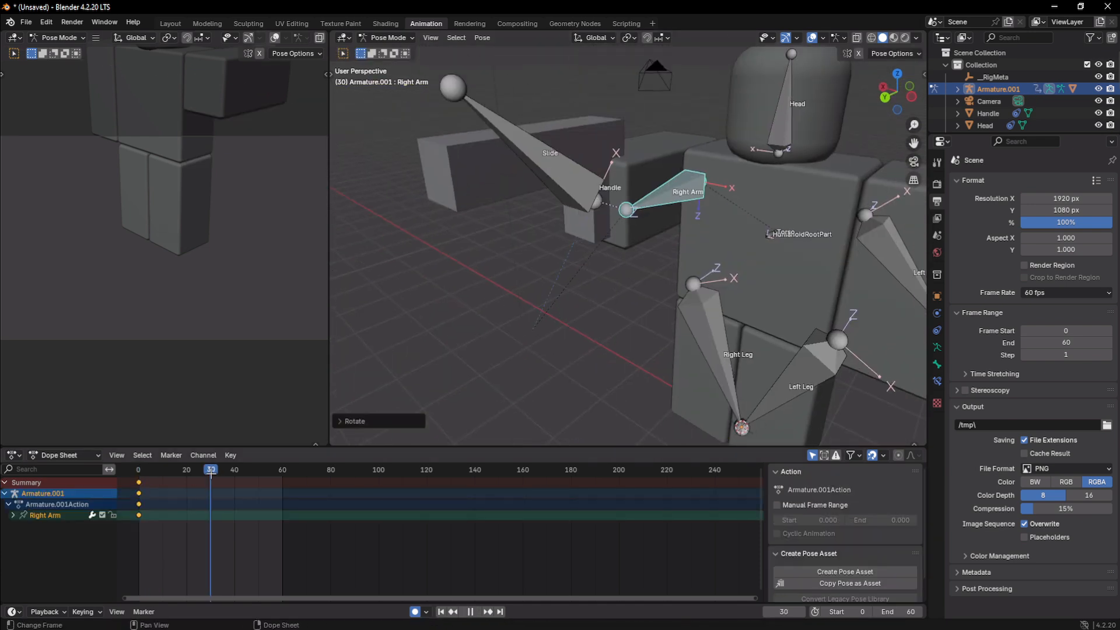
left_click(563, 169)
key("g")
key("x")
key("y")
left_click(604, 157)
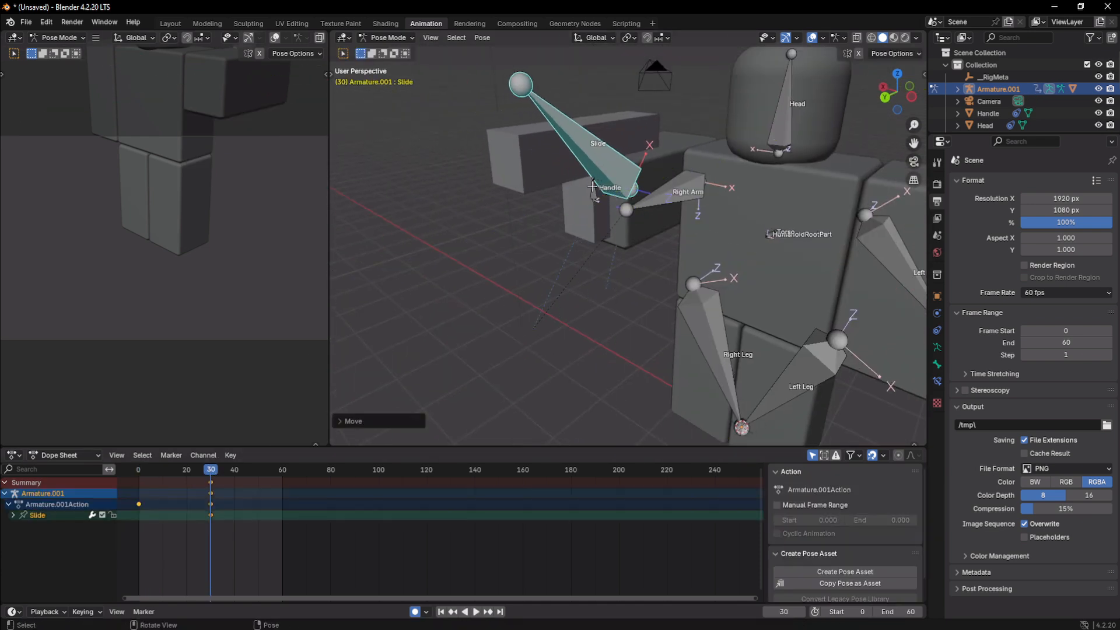
Step: At frame 35, rotate the Handle bone about the global X axis so the gun tips upward
left_click(593, 192)
left_click(234, 469)
key("r")
key("x")
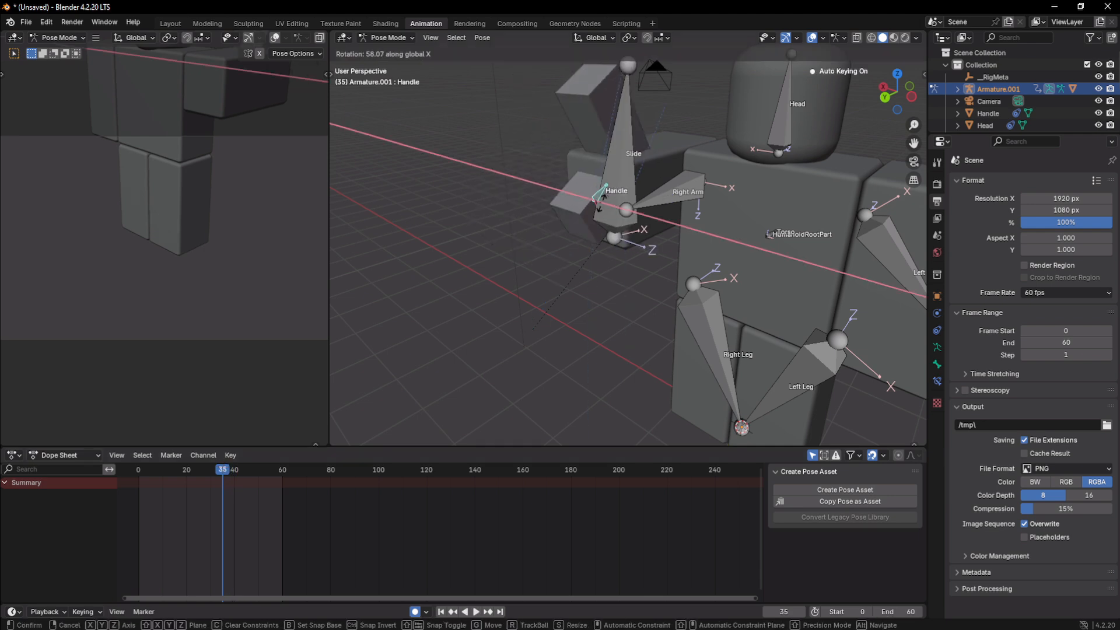
left_click(645, 188)
Step: Rotate the Right Arm bone slightly about the X axis at frame 35
left_click(672, 190)
key("r")
key("x")
left_click(668, 192)
middle_click_drag(668, 191, 618, 205)
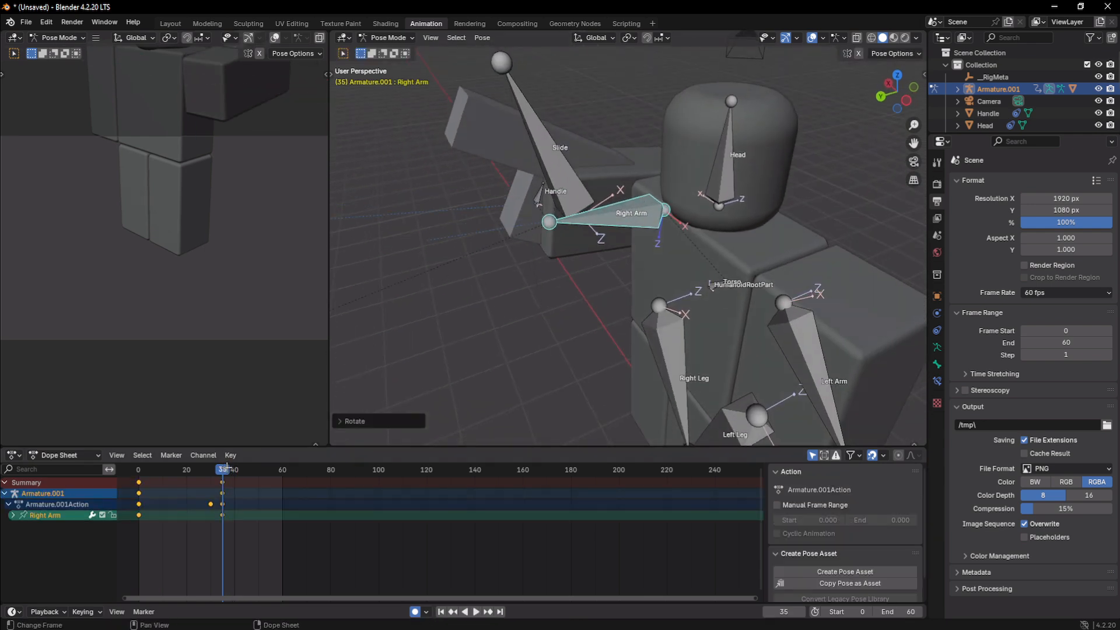
Step: At frame 60, reset the Right Arm bone's rotation to W 1 and X, Y, Z 0
key("a")
key("n")
left_click_drag(840, 186, 840, 151)
type("0")
key("Return")
double_click(840, 150)
type("1")
Step: Reset the Handle bone's rotation at frame 60 to W 1 and X, Y, Z 0
left_click(555, 238)
middle_click_drag(555, 238, 601, 247)
left_click(692, 251)
left_click_drag(840, 150, 841, 186)
type("0")
key("Return")
double_click(840, 150)
type("1")
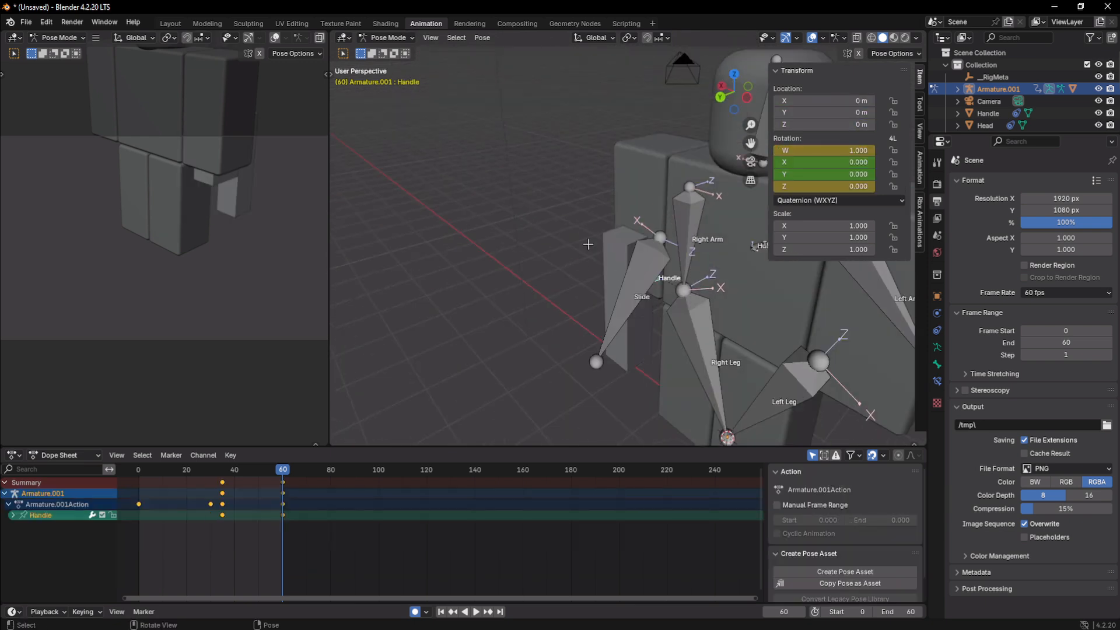
Step: Rotate the Right Arm bone 90° about the X axis at frame 60 and preview the animation
left_click(679, 225)
type("rx90")
key("Return")
key("space")
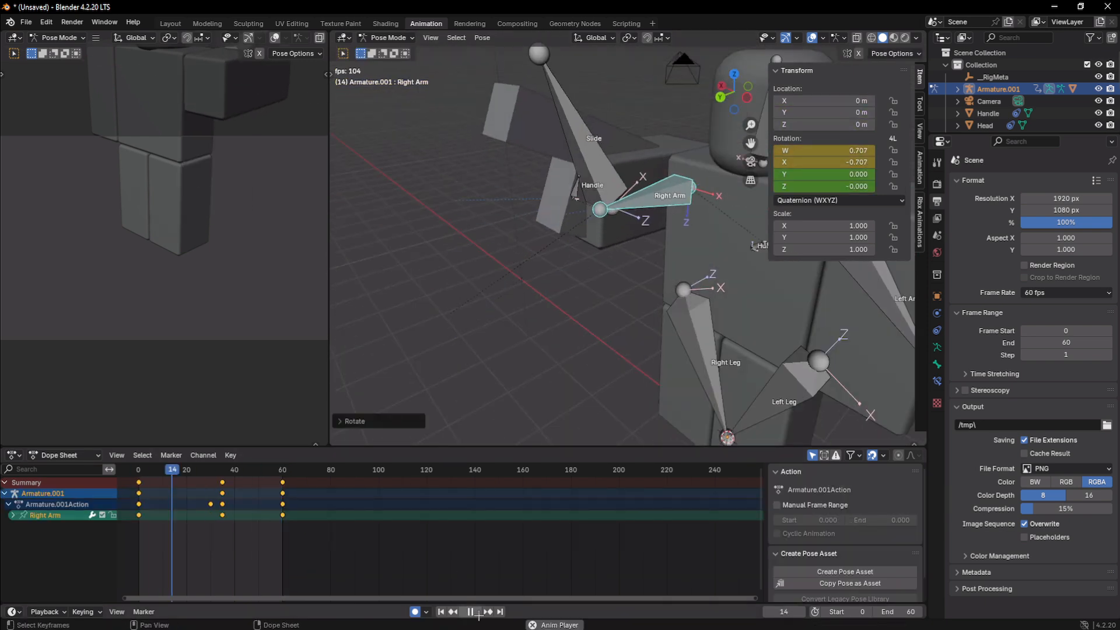
key("space")
Step: At frame 0, reset the Handle bone's rotation to W 1 and X, Y, Z 0
left_click(138, 471)
key("a")
key("a")
left_click(590, 169)
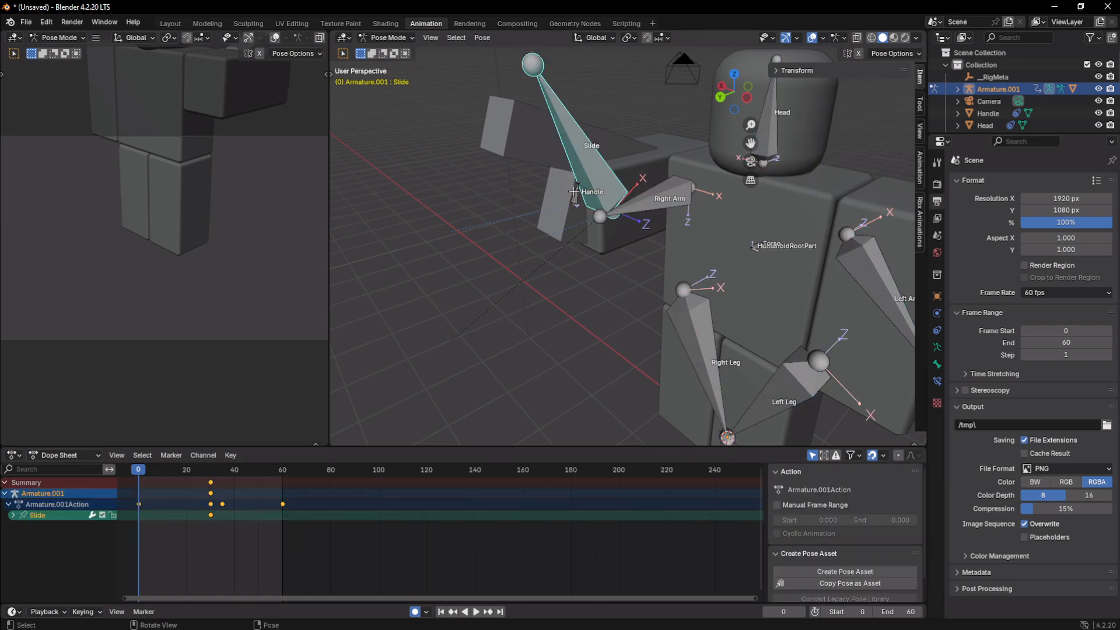
key("a")
left_click(576, 196)
middle_click_drag(576, 196, 660, 192)
left_click(919, 104)
left_click(919, 77)
middle_click_drag(733, 187, 661, 196)
left_click(666, 215)
left_click(797, 71)
left_click(593, 217)
left_click_drag(824, 151, 824, 186)
type("0")
key("Return")
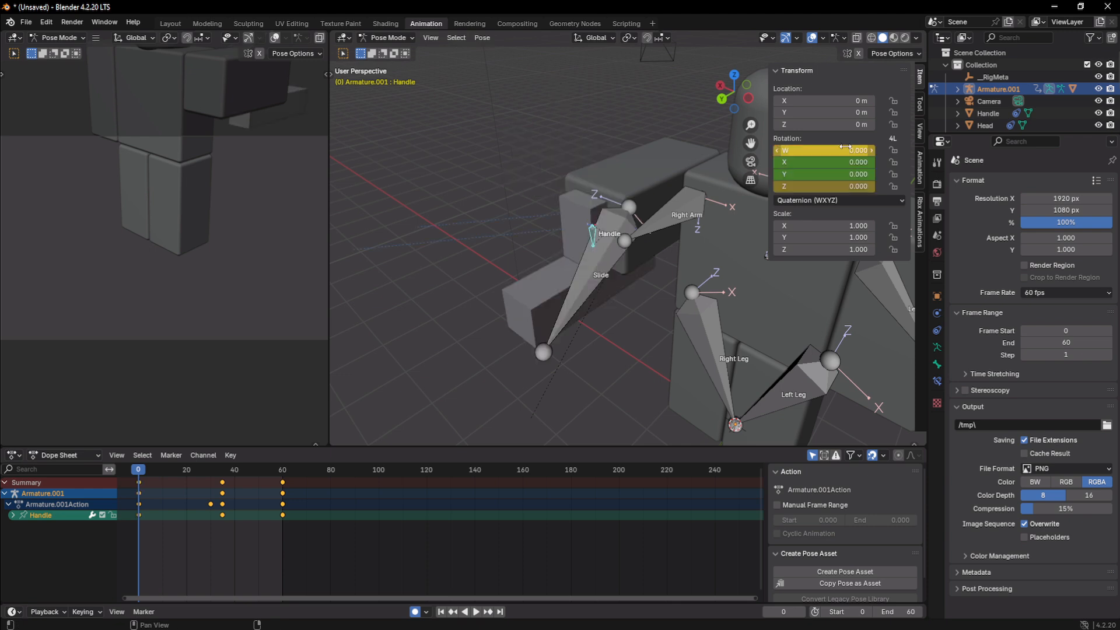
double_click(824, 150)
Step: Reset the Slide bone's location at frame 0 and preview the animation
left_click(599, 191)
key("ctrl+BackSpace")
left_click(677, 215)
left_click(476, 613)
left_click(476, 614)
Step: At frame 60, set the Slide bone's X, Y and Z location to 0 and play the animation back
left_click_drag(160, 470, 282, 470)
left_click(589, 182)
left_click_drag(824, 101, 824, 125)
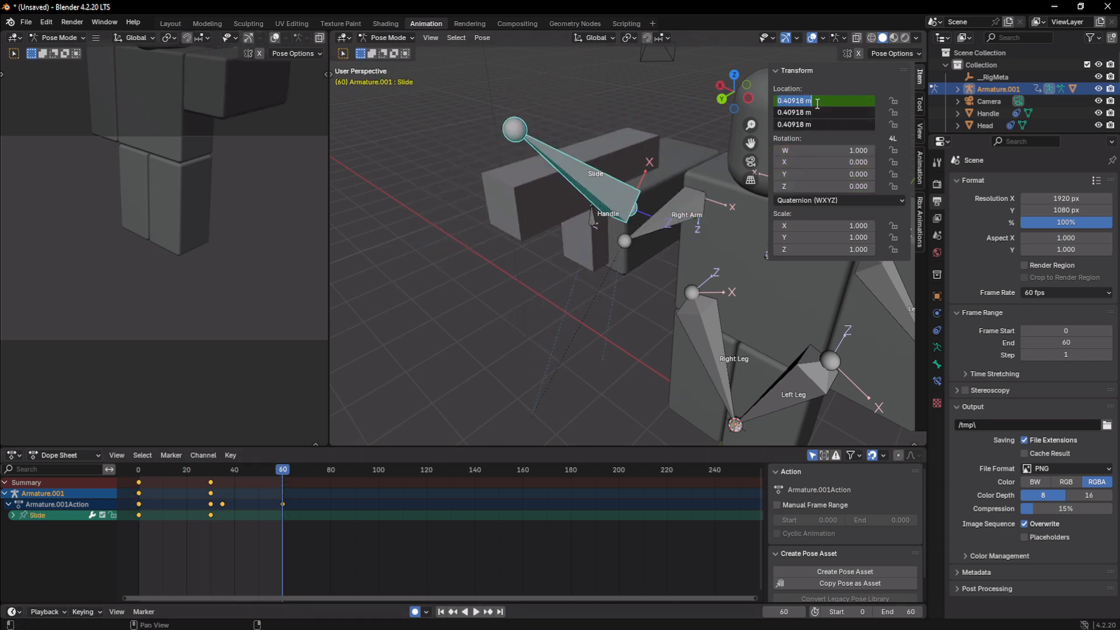
type("0")
key("Return")
left_click(476, 612)
left_click(476, 612)
Step: Retime the keyframes by moving those at frame 30 to 20, frame 35 to 23 and frame 60 to 30
left_click_drag(173, 470, 139, 469)
left_click_drag(210, 483, 194, 479)
left_click(222, 502)
left_click(223, 482)
left_click_drag(283, 480, 207, 482)
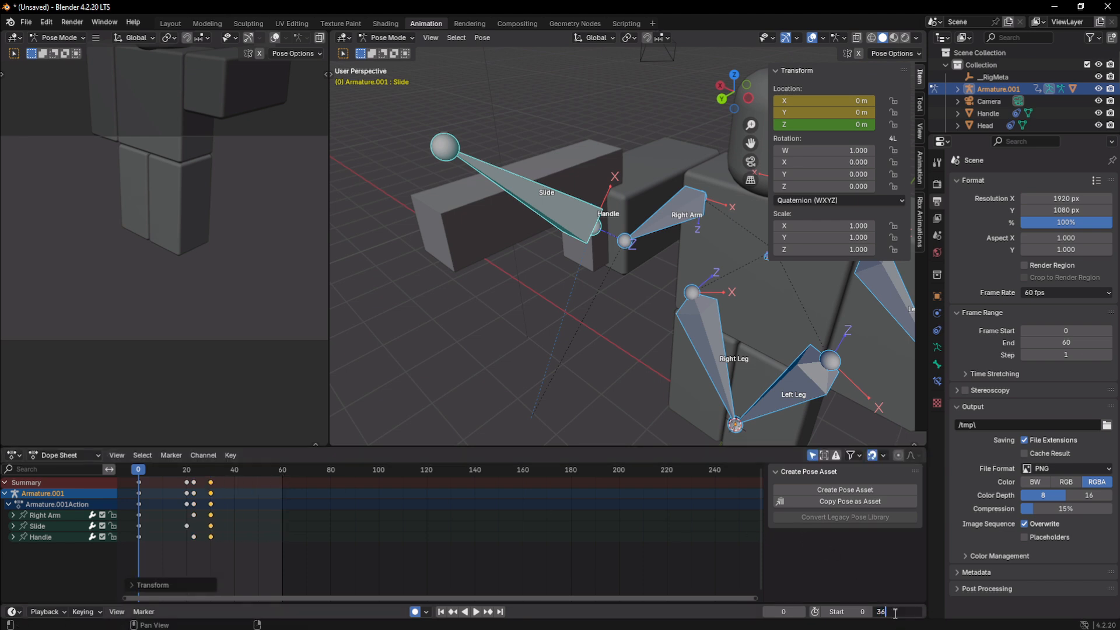
Step: Set the animation's end frame to 30 and start playback
key("Return")
left_click(475, 613)
middle_click_drag(625, 324, 593, 350)
Step: Check the playing animation from another angle and export it for Roblox with the Rbx Animations add-on
left_click(920, 222)
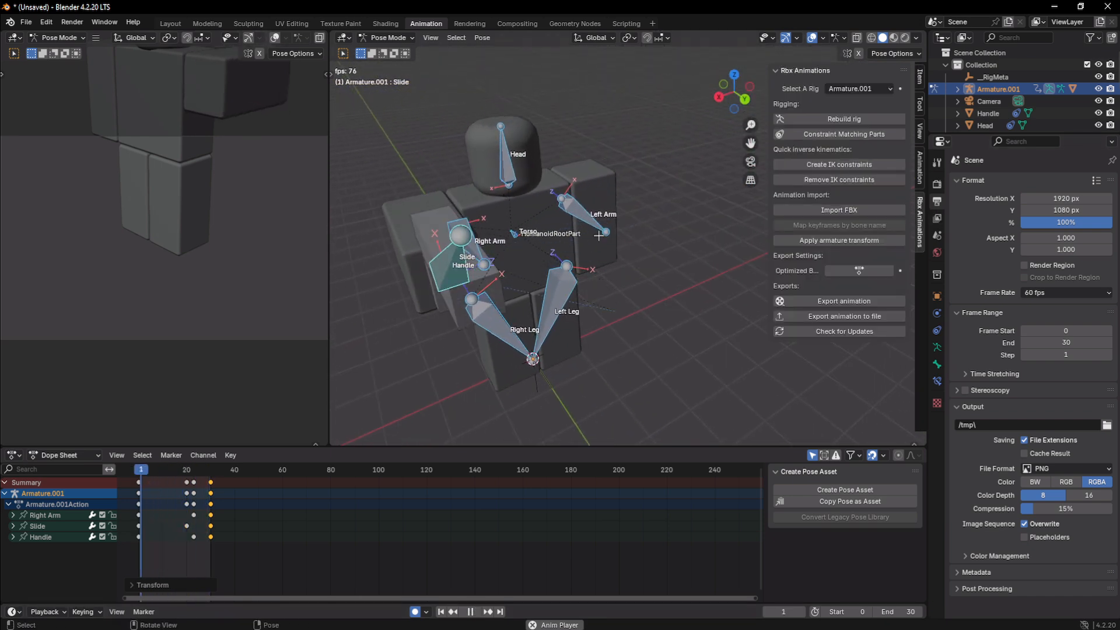
key("n")
middle_click_drag(599, 235, 485, 264)
key("n")
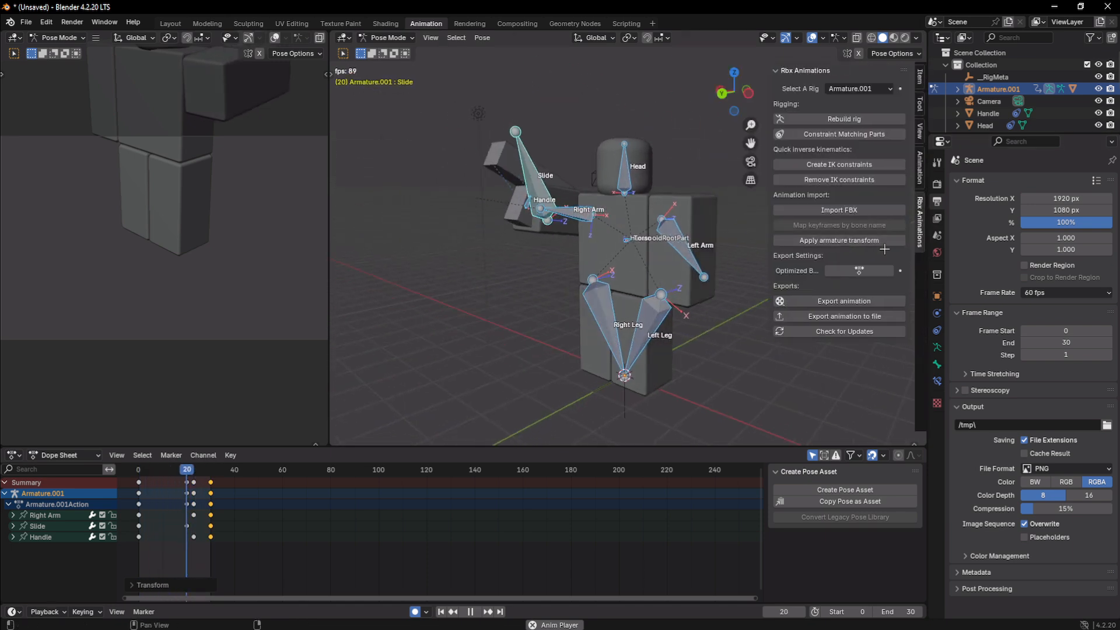
left_click(844, 302)
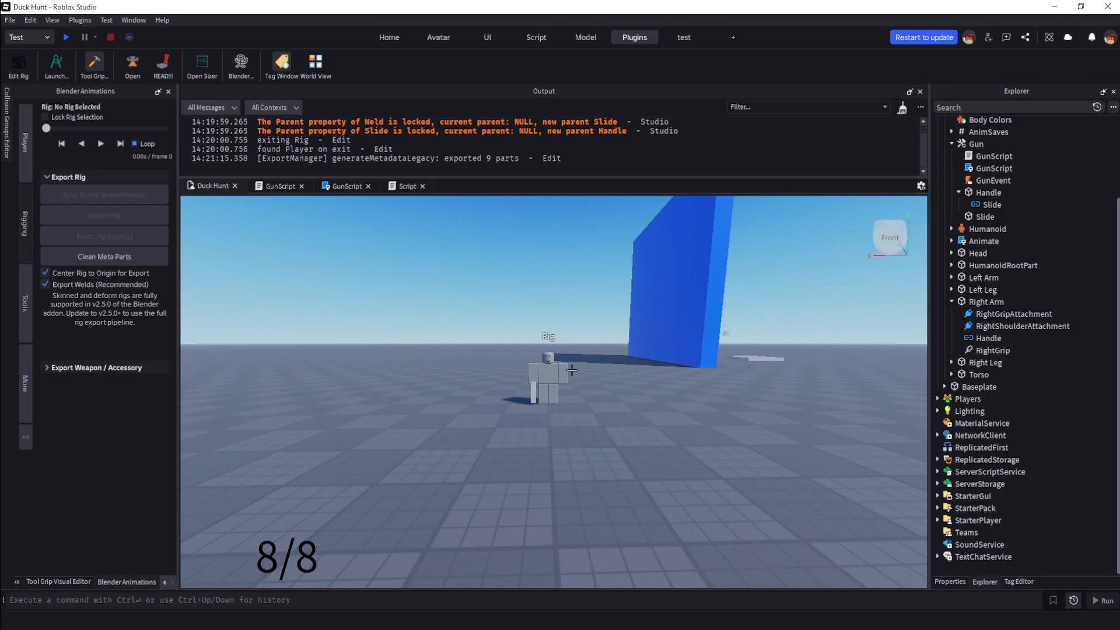
Step: In Roblox Studio, select the Rig and import the exported animation from the clipboard in Blender Animations
left_click(571, 372)
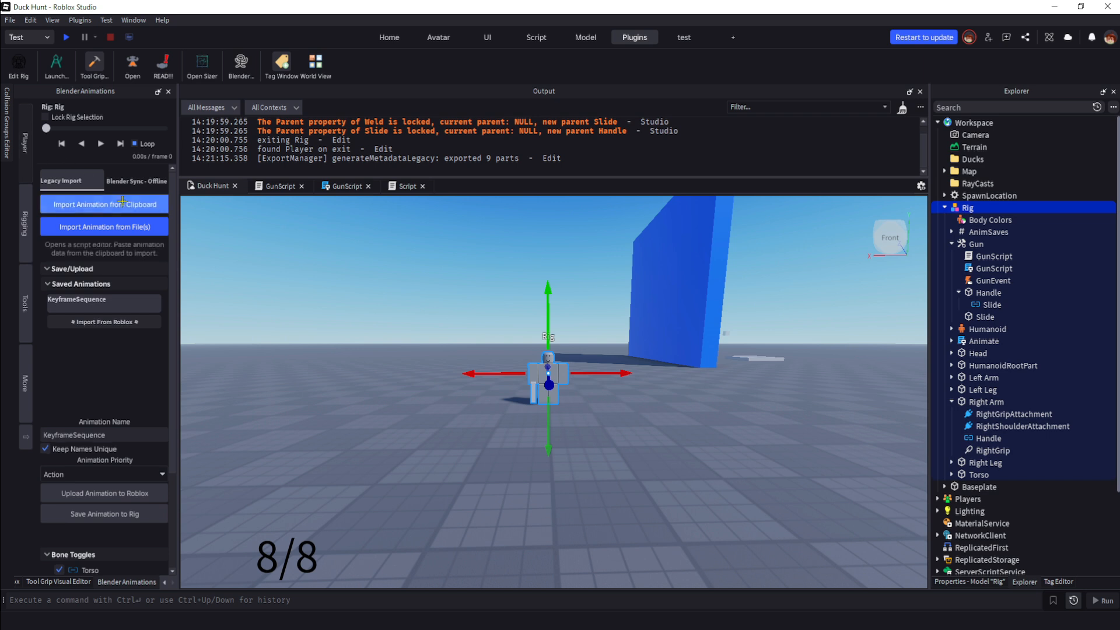
left_click(105, 204)
key("ctrl+v")
left_click(214, 182)
Step: Examine the imported animation playing on the Rig from closer up and different angles
scroll(613, 347, "up", 3)
right_click_drag(677, 470, 667, 468)
key("d")
key("w")
key("a")
key("d")
key("s")
key("d")
key("a")
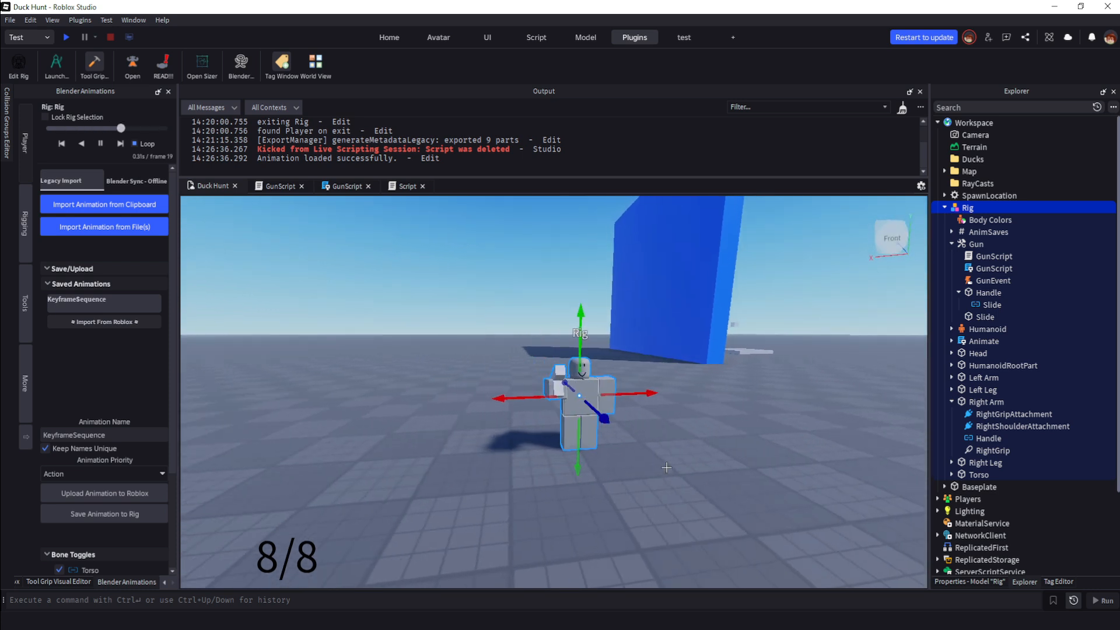